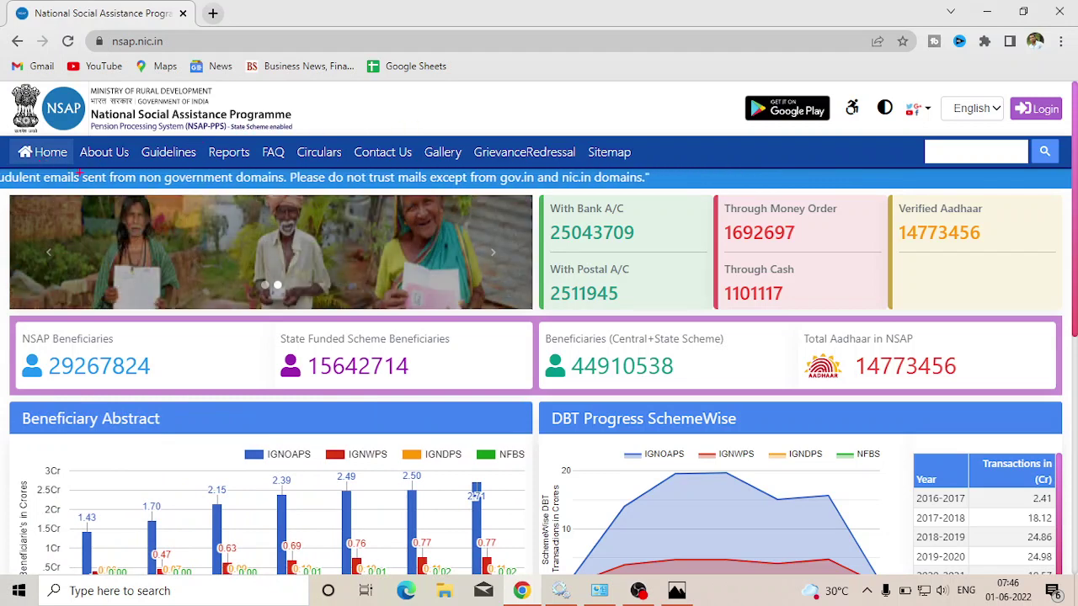
Open the State Dashboard from the NSAP site's Reports page.
mouse_move(202, 129)
left_mouse_down()
mouse_move(229, 171)
mouse_move(269, 172)
mouse_move(269, 181)
left_mouse_up()
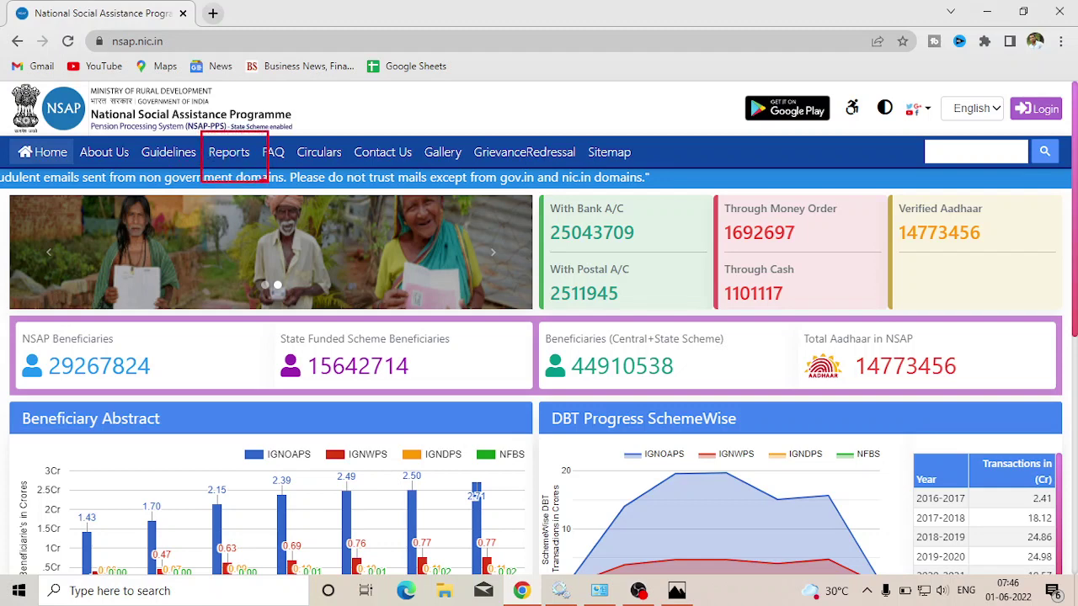
key("Escape")
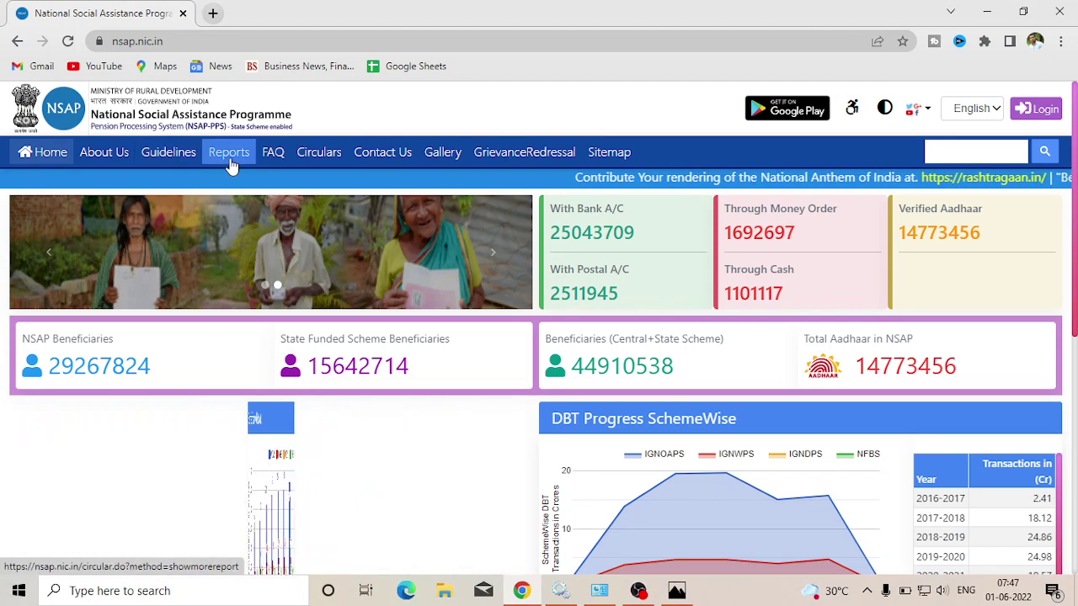
left_click(229, 154)
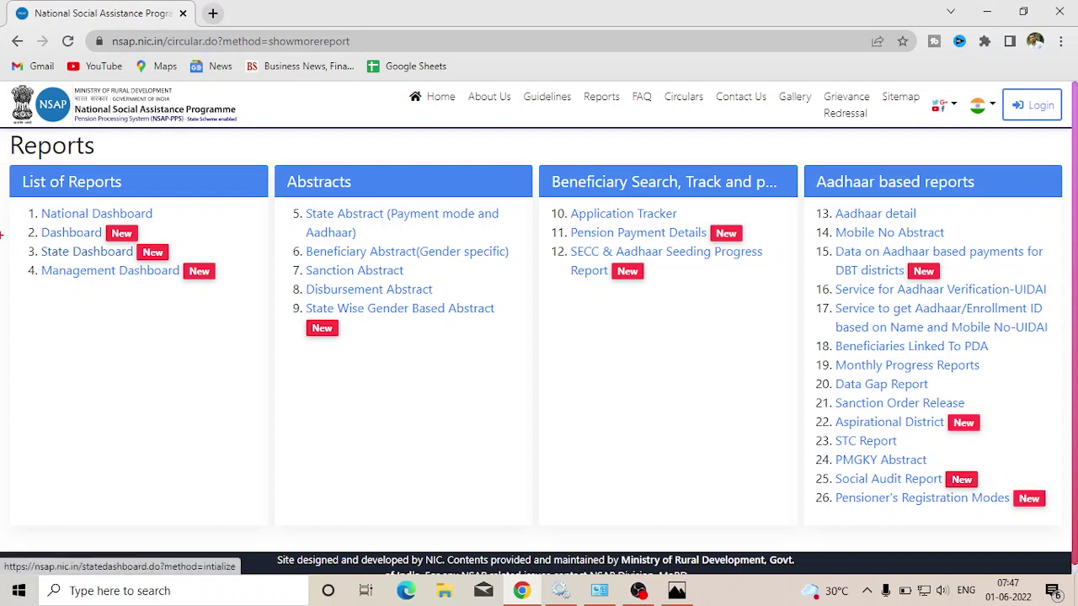
left_click_drag(1, 239, 211, 265)
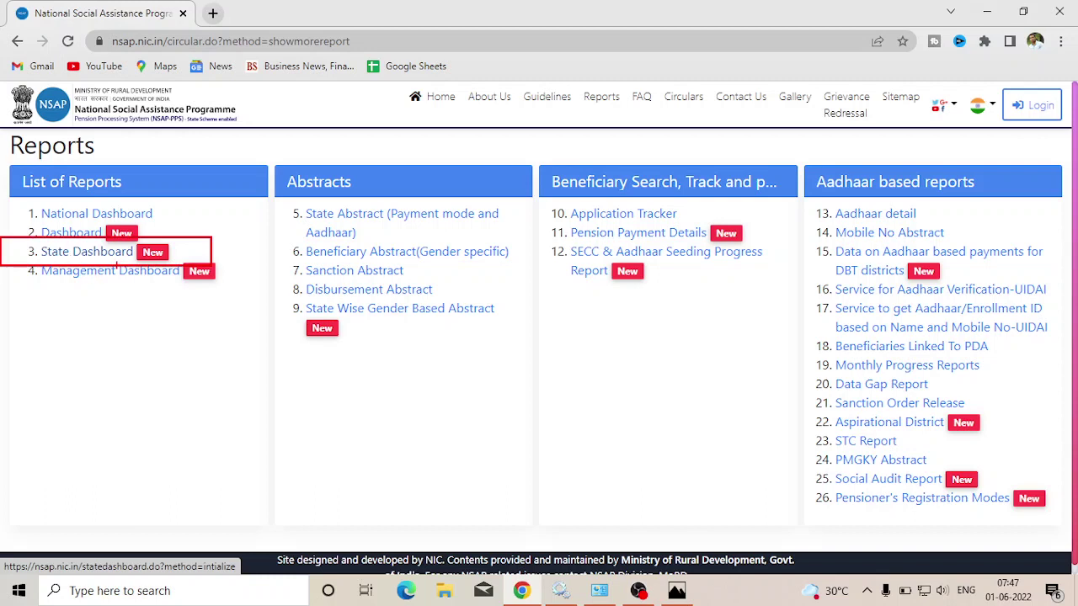
left_click(109, 263)
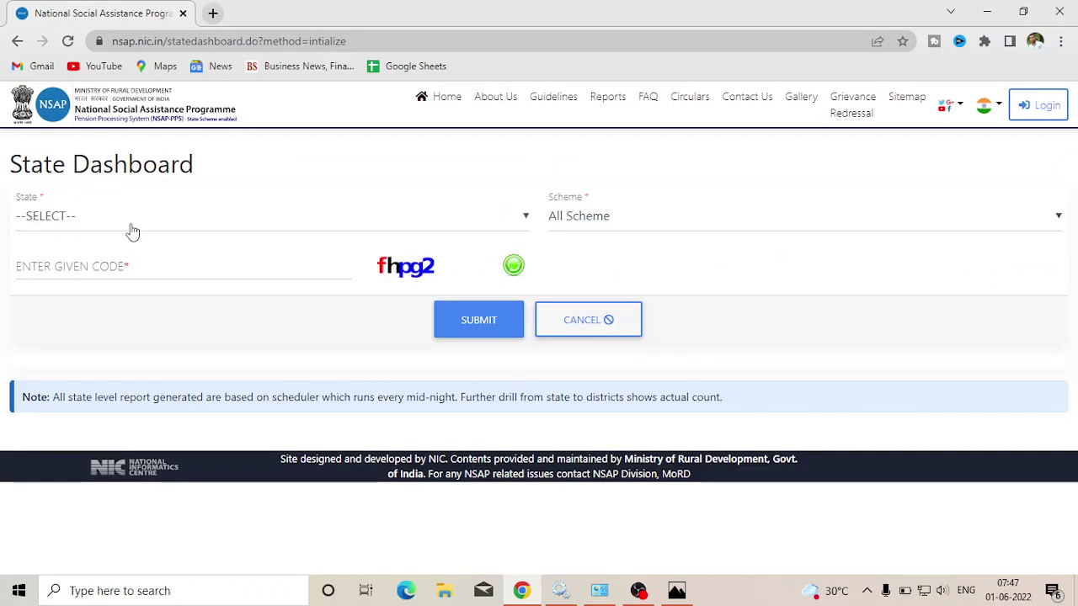
Set the dashboard's state to WEST BENGAL and its scheme to IGNOAPS.
left_click(87, 226)
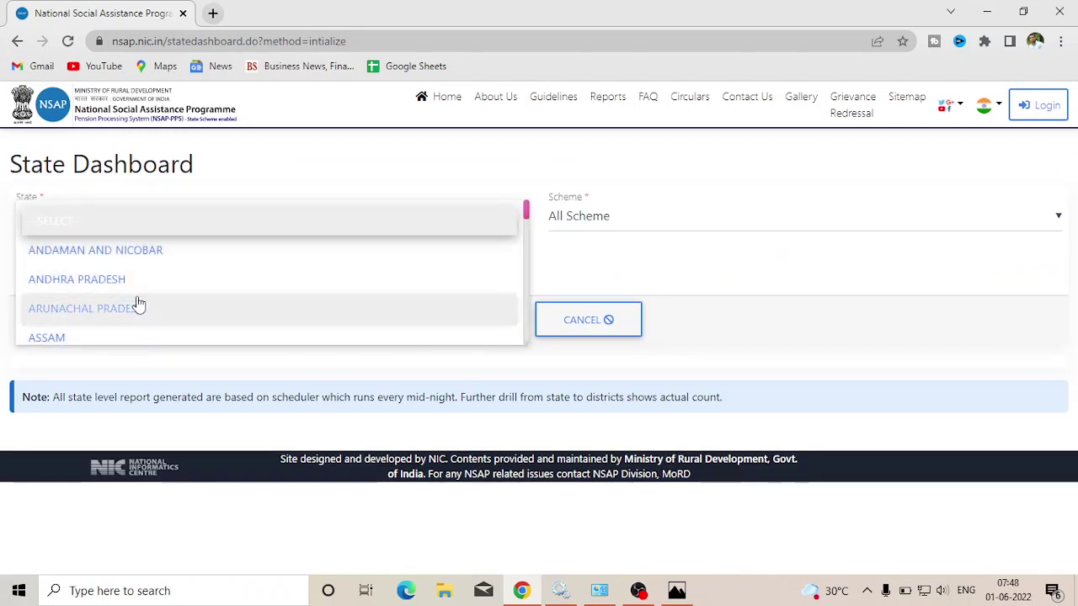
scroll(139, 305, "down", 10)
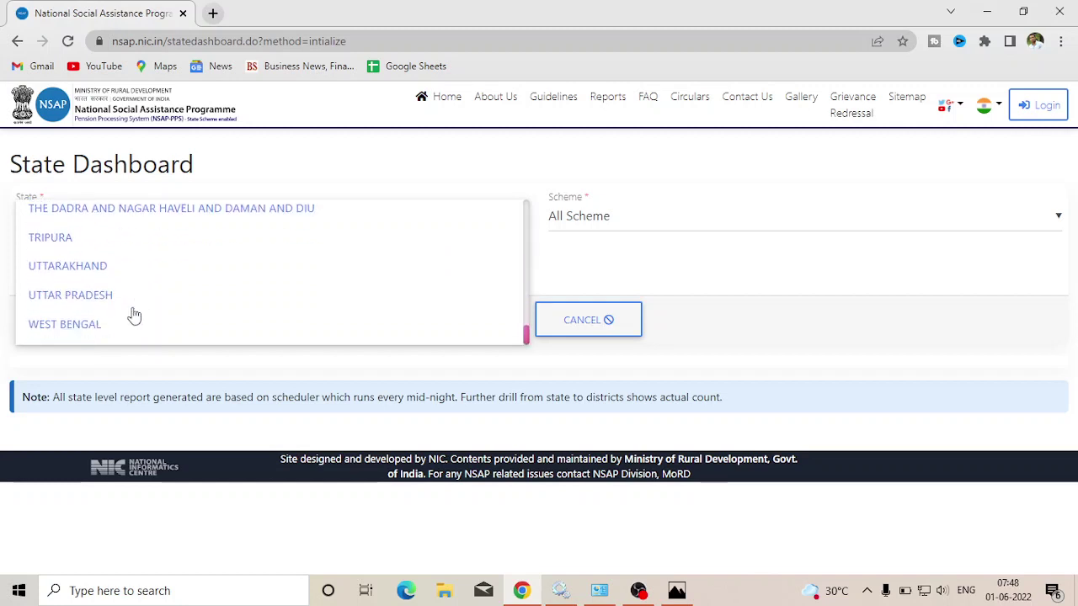
left_click(120, 324)
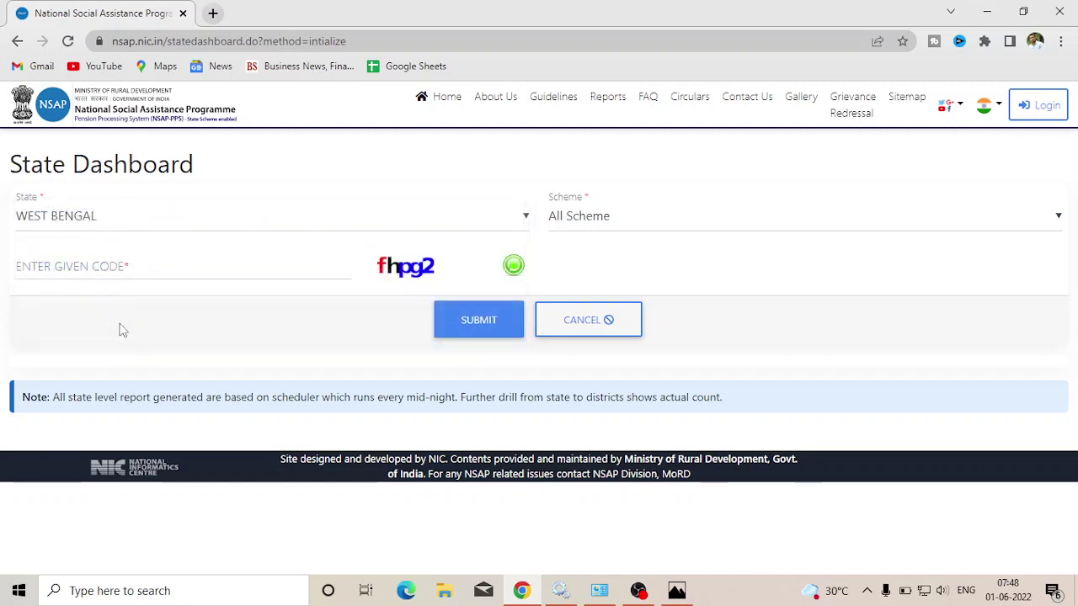
left_click(570, 225)
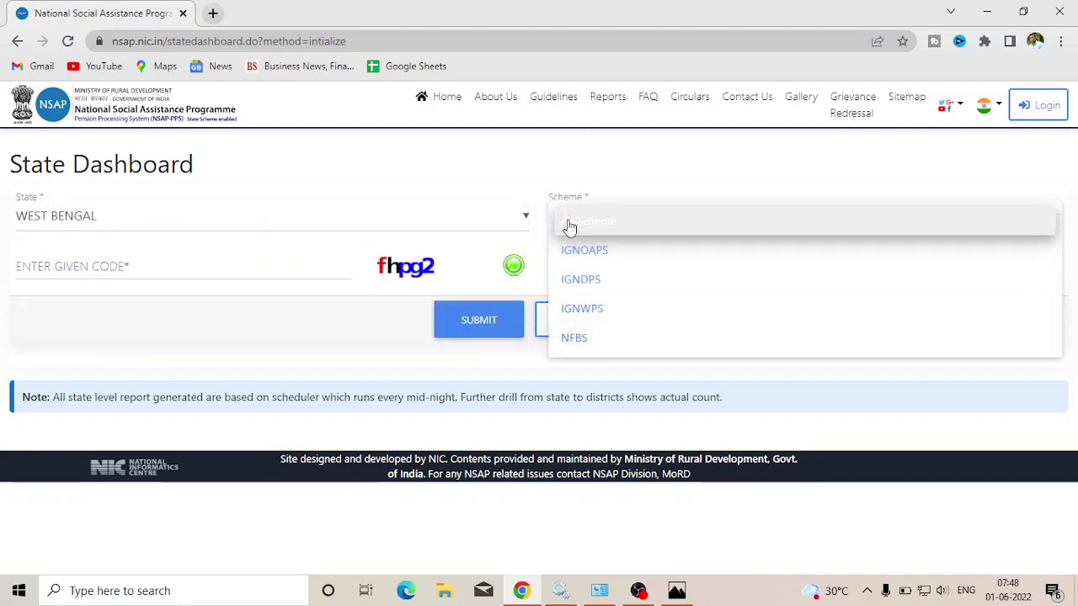
left_click(597, 224)
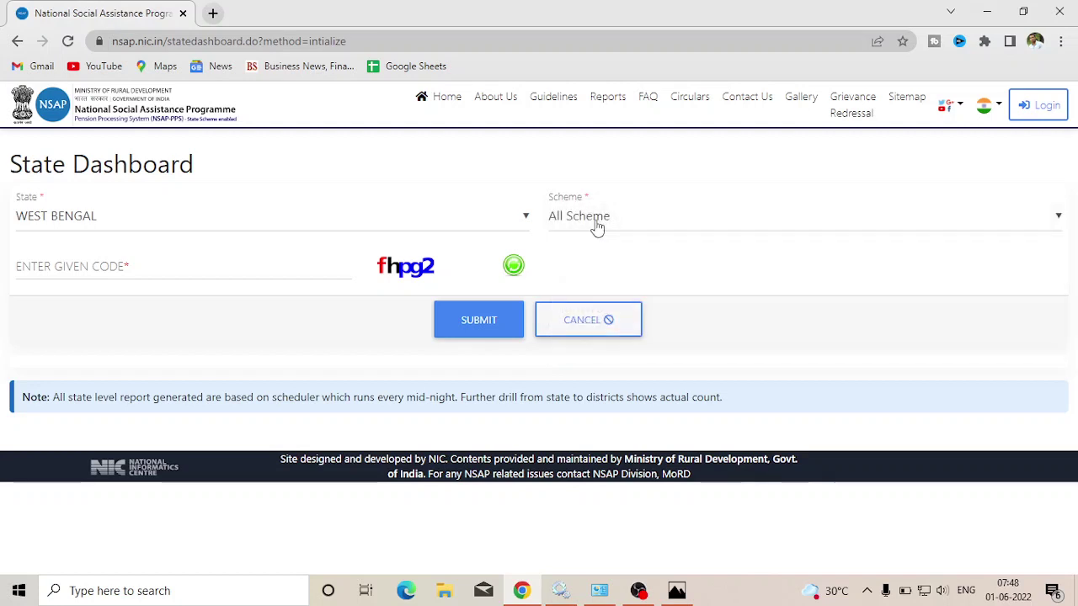
left_click(597, 224)
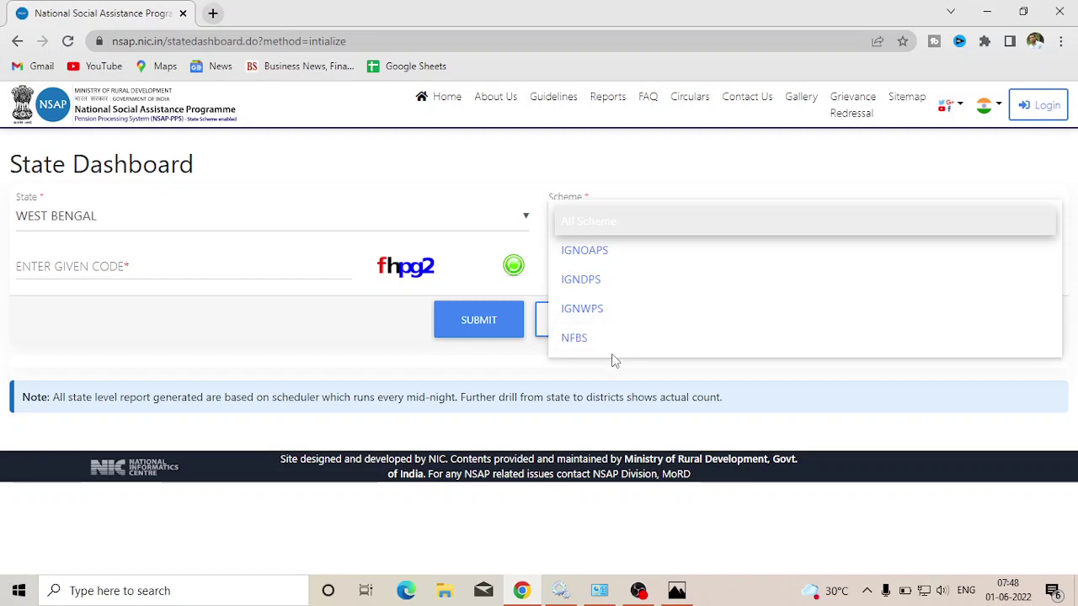
left_click(299, 338)
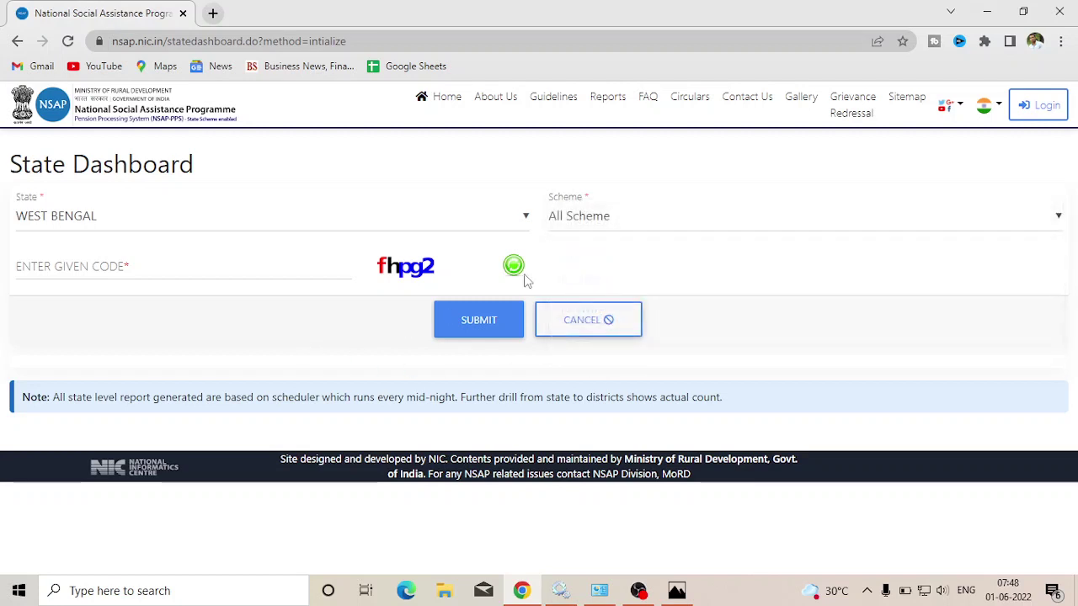
left_click(570, 228)
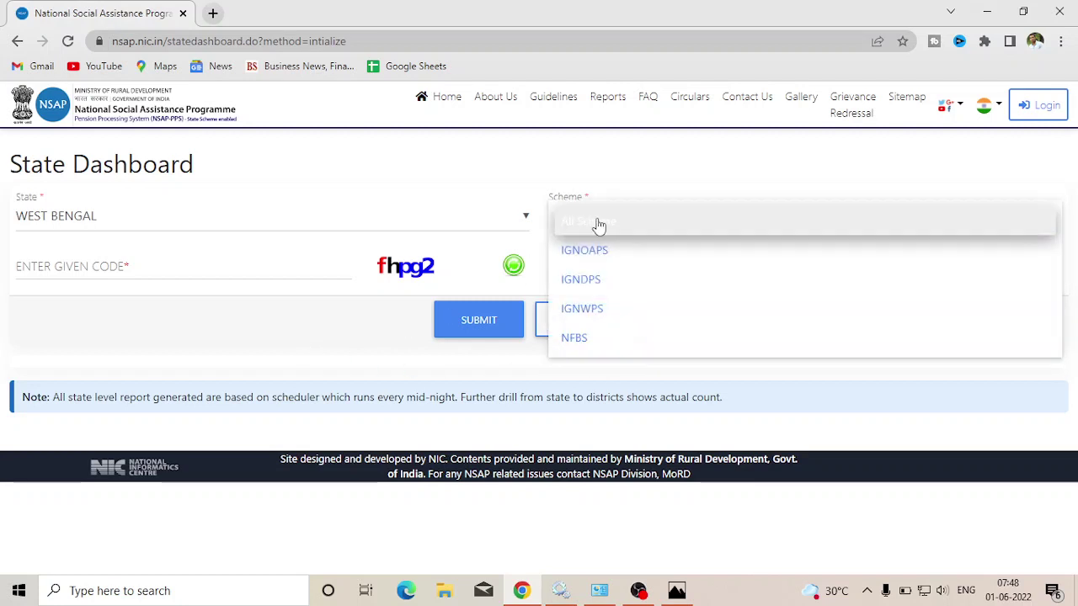
left_click(599, 265)
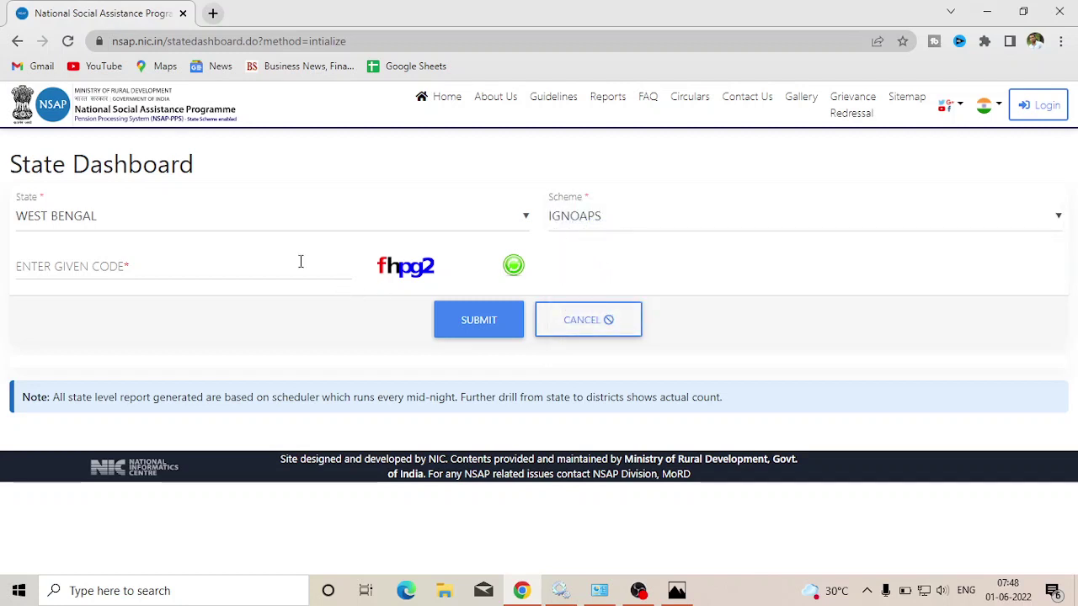
Enter the displayed captcha code and submit the State Dashboard form.
left_click(102, 271)
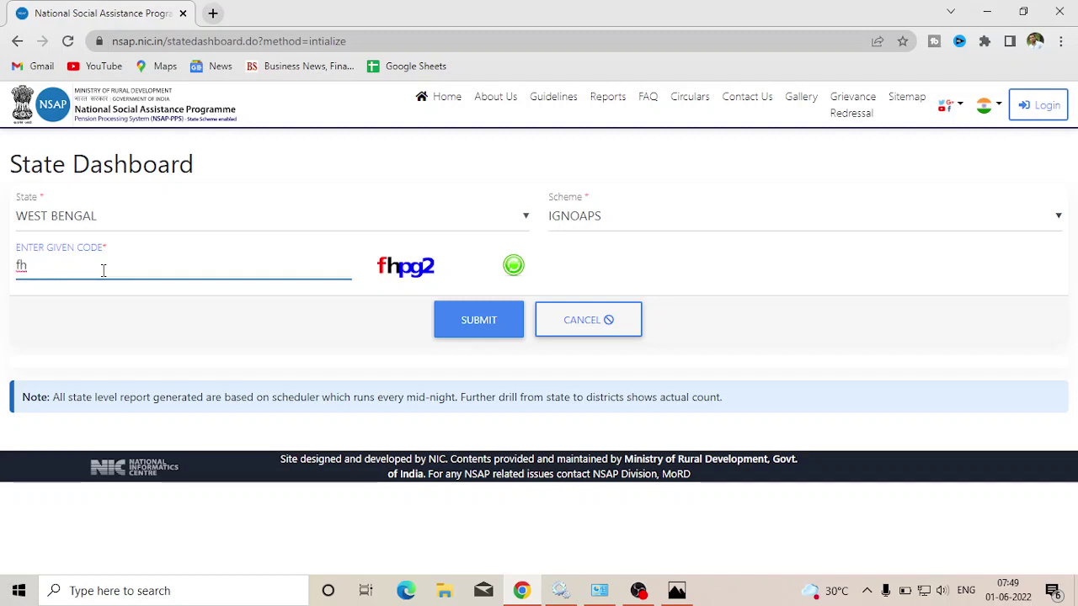
type("fhpg2")
left_click(488, 329)
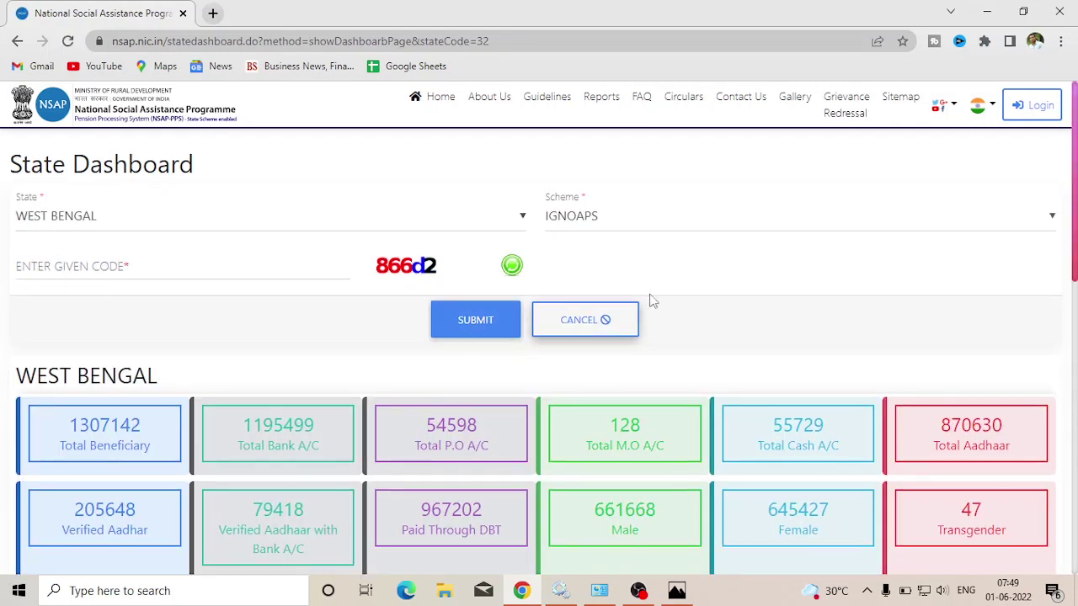
Find BIRBHUM in the West Bengal district table and open its subdistrict report.
scroll(656, 292, "down", 5)
scroll(518, 327, "down", 1)
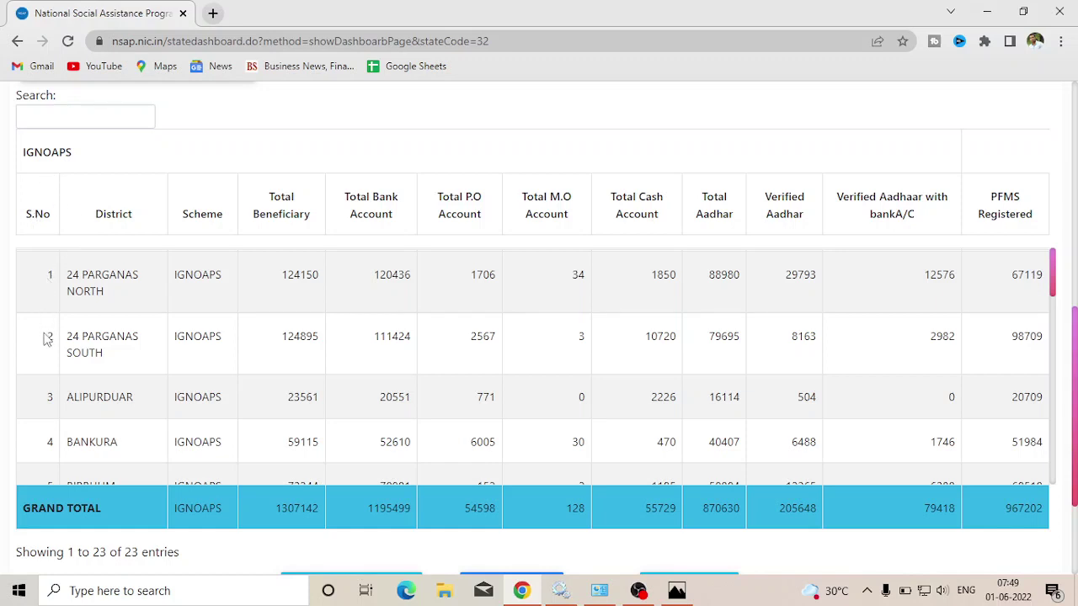
scroll(48, 392, "down", 2)
scroll(88, 385, "up", 2)
scroll(116, 291, "down", 3)
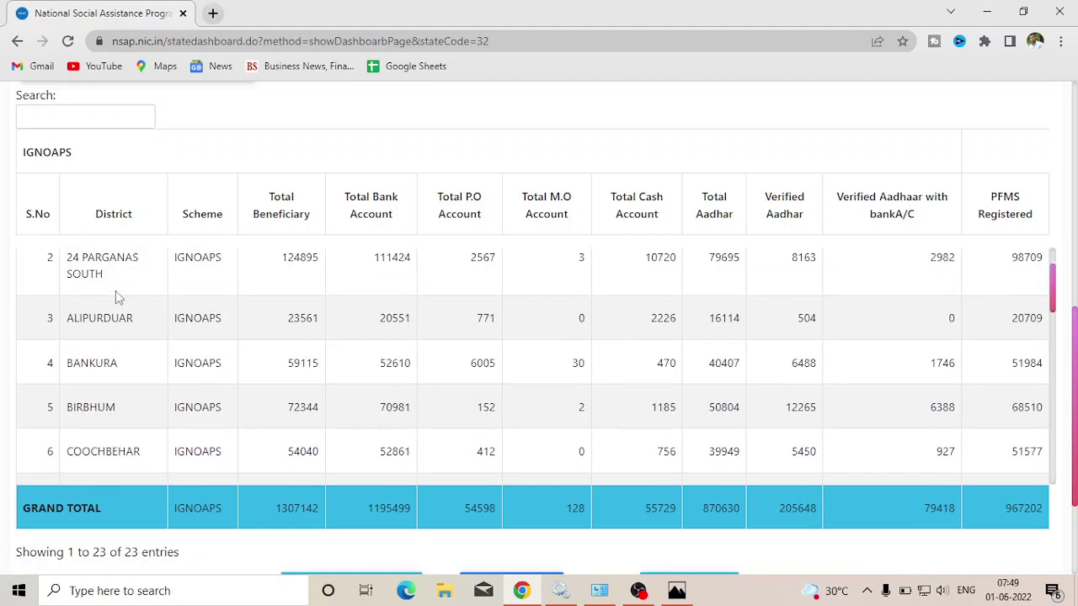
scroll(117, 322, "up", 3)
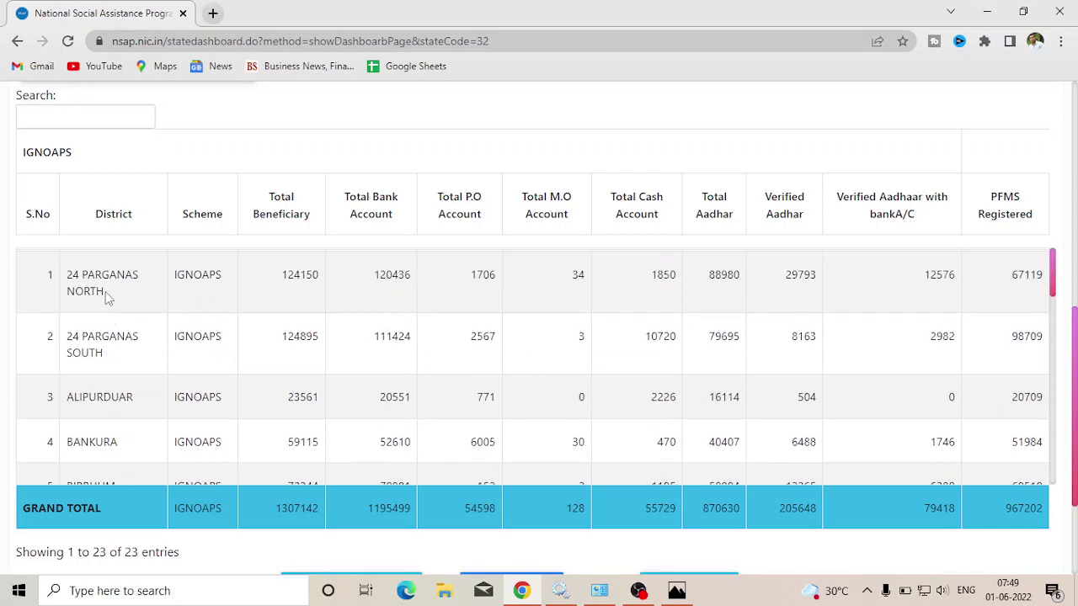
scroll(143, 308, "down", 1)
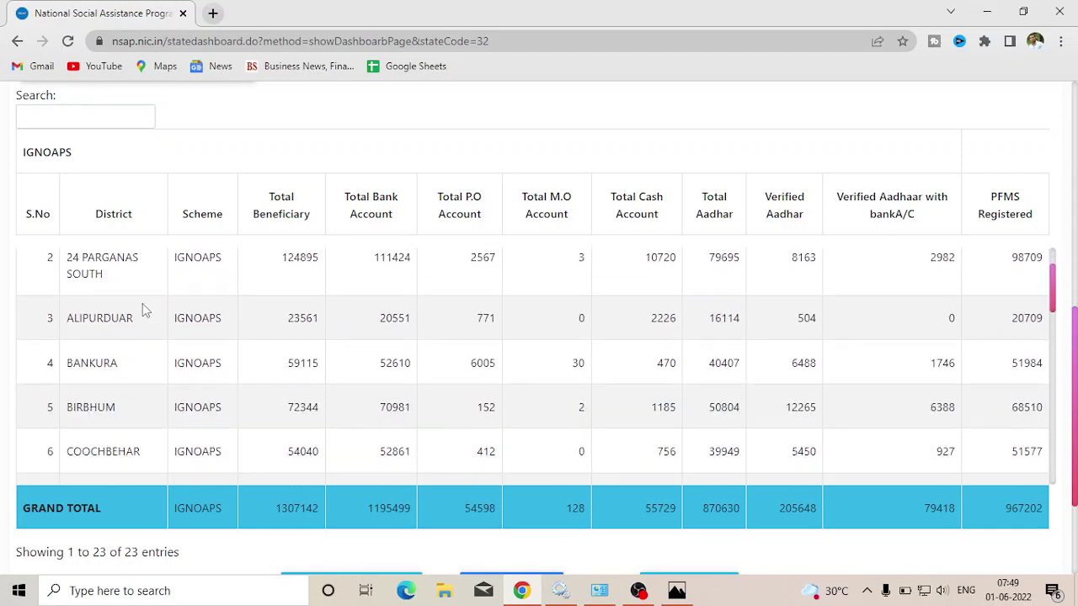
scroll(139, 341, "down", 3)
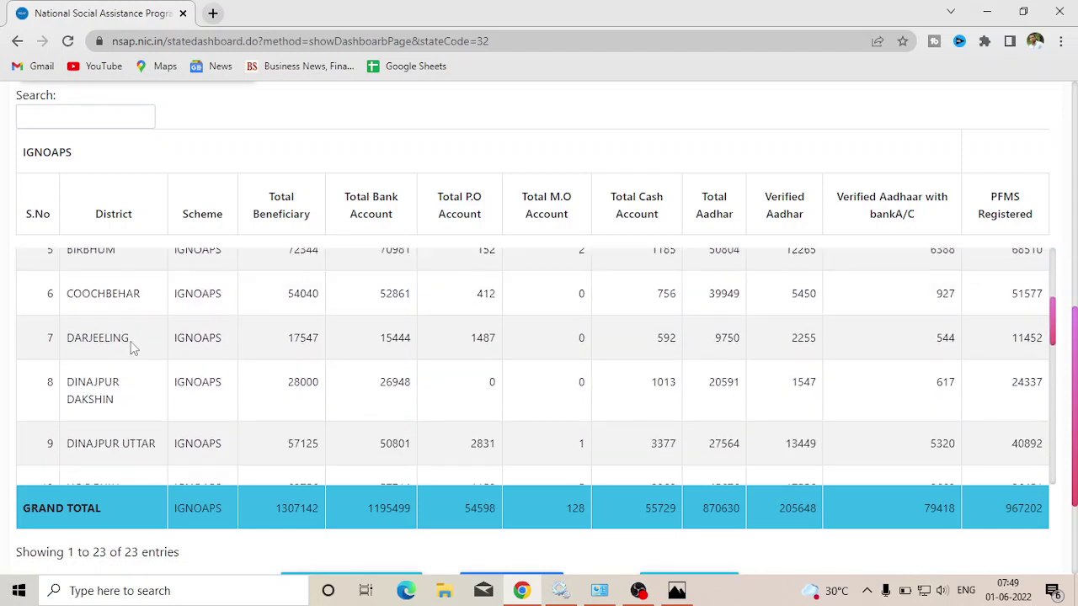
scroll(124, 375, "down", 6)
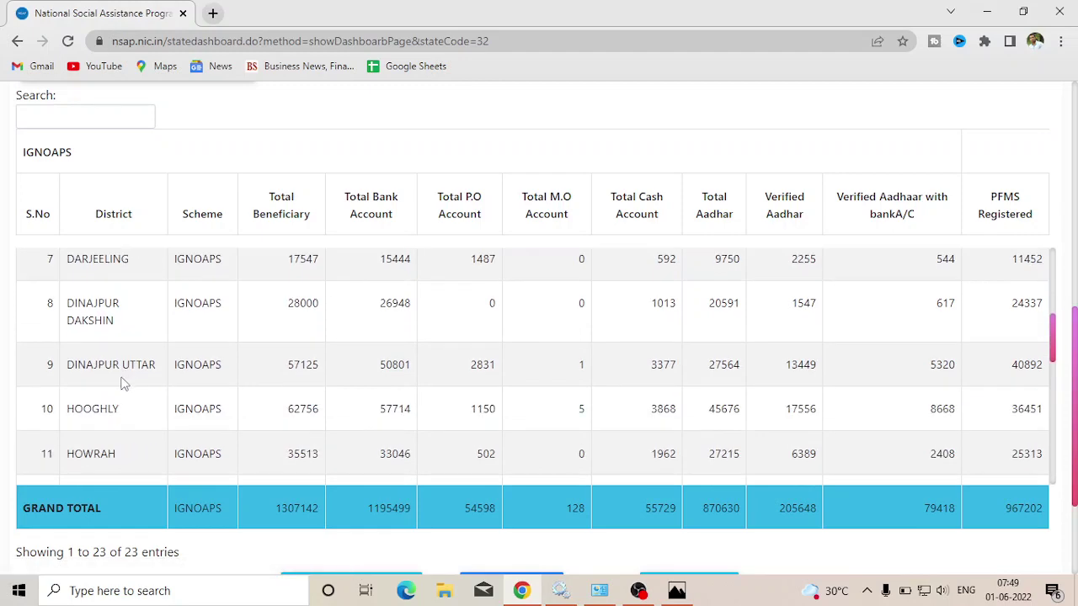
scroll(108, 394, "up", 8)
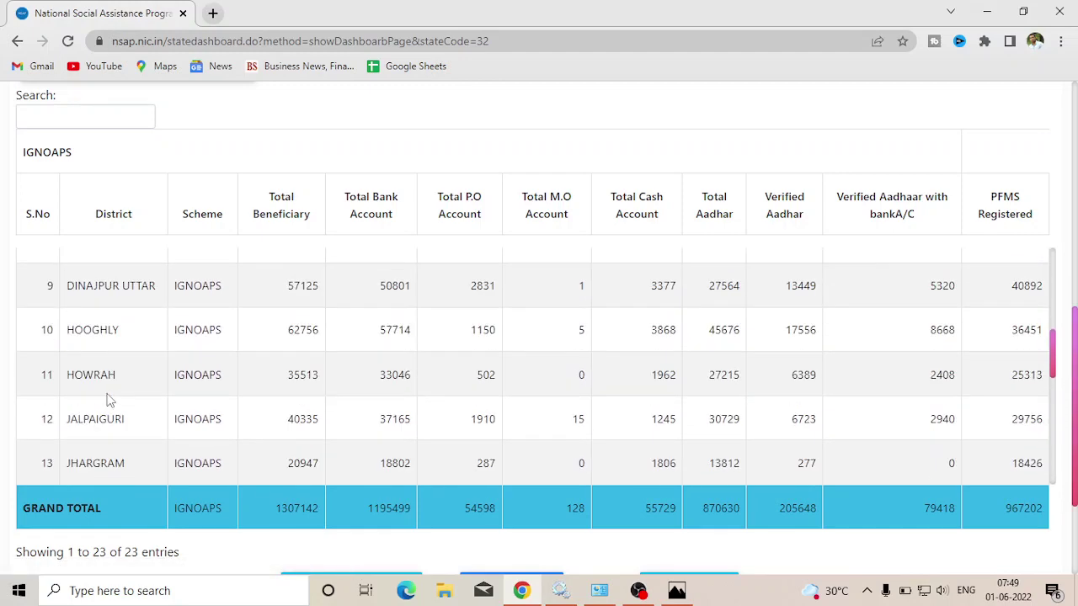
scroll(120, 412, "down", 1)
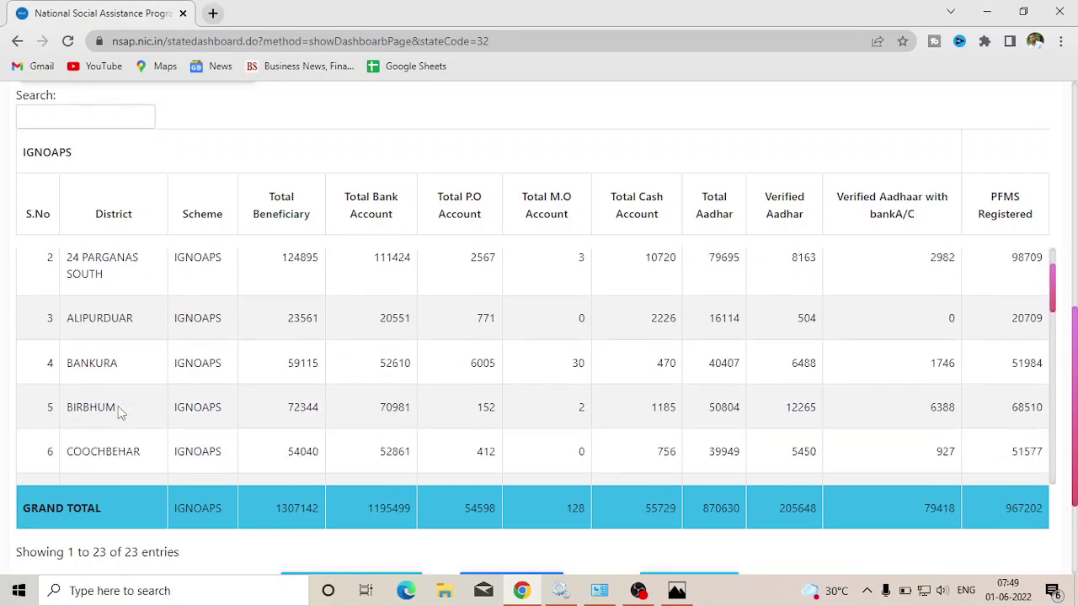
left_click(101, 410)
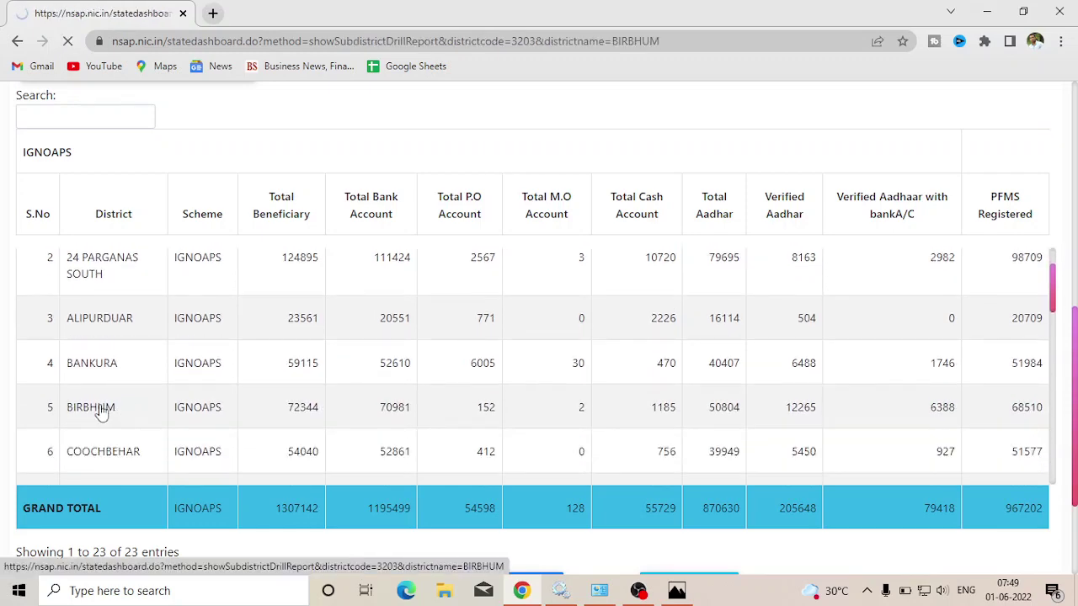
Examine the RURAL section of the Birbhum subdistrict and municipality table.
scroll(101, 413, "down", 3)
scroll(53, 390, "down", 3)
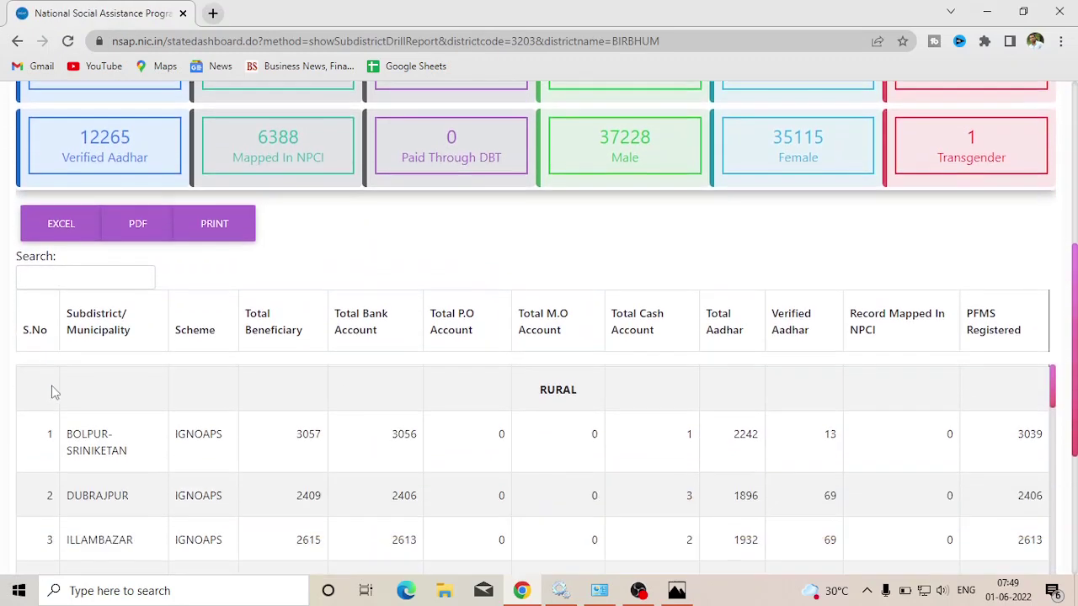
scroll(144, 373, "down", 3)
scroll(314, 378, "up", 2)
scroll(314, 378, "up", 1)
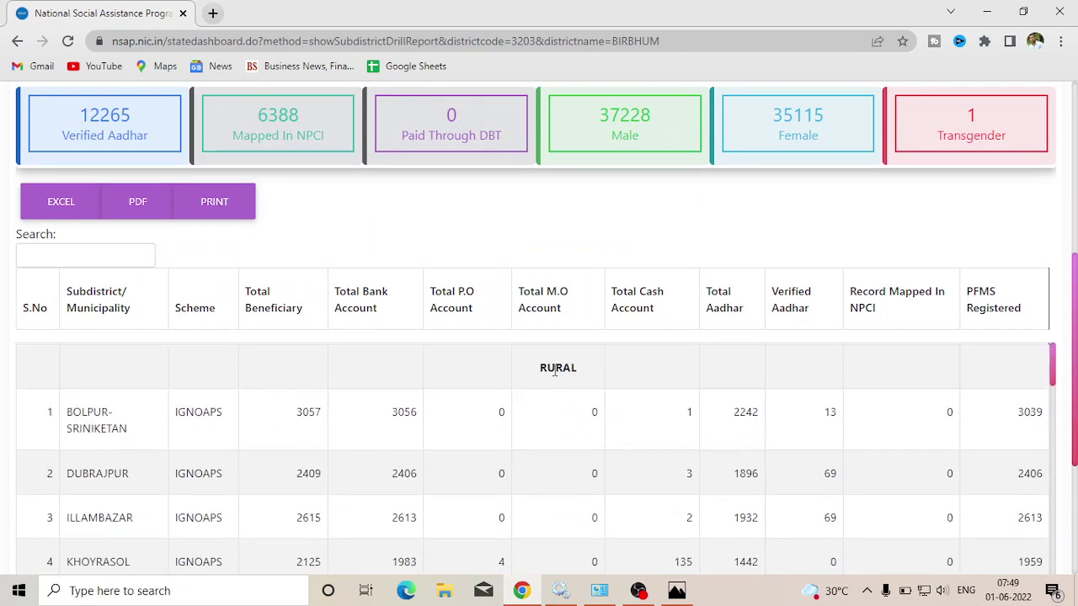
double_click(553, 373)
left_click(587, 378)
scroll(1072, 348, "down", 2)
scroll(1073, 349, "down", 2)
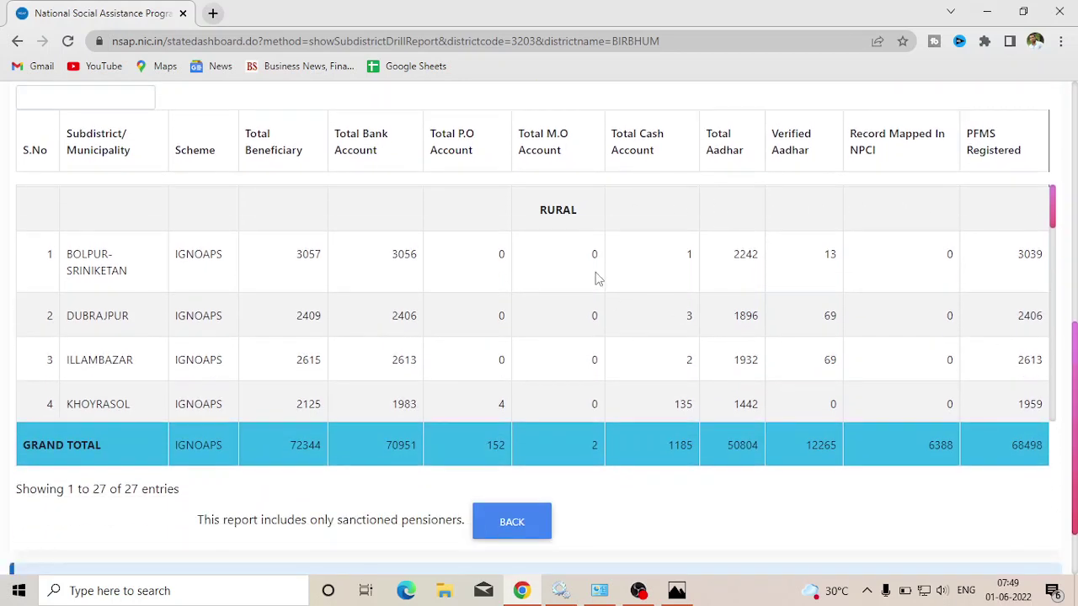
Find RAMPURHAT in the URBAN section of the Birbhum table and open its ward-level report.
scroll(594, 272, "down", 6)
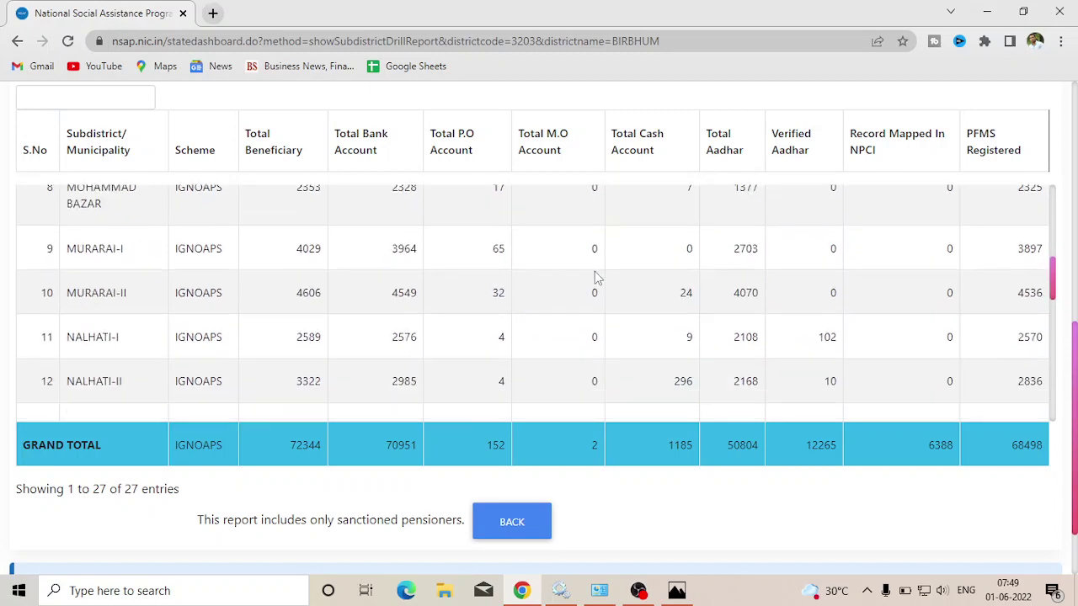
scroll(595, 272, "down", 5)
scroll(569, 233, "up", 1)
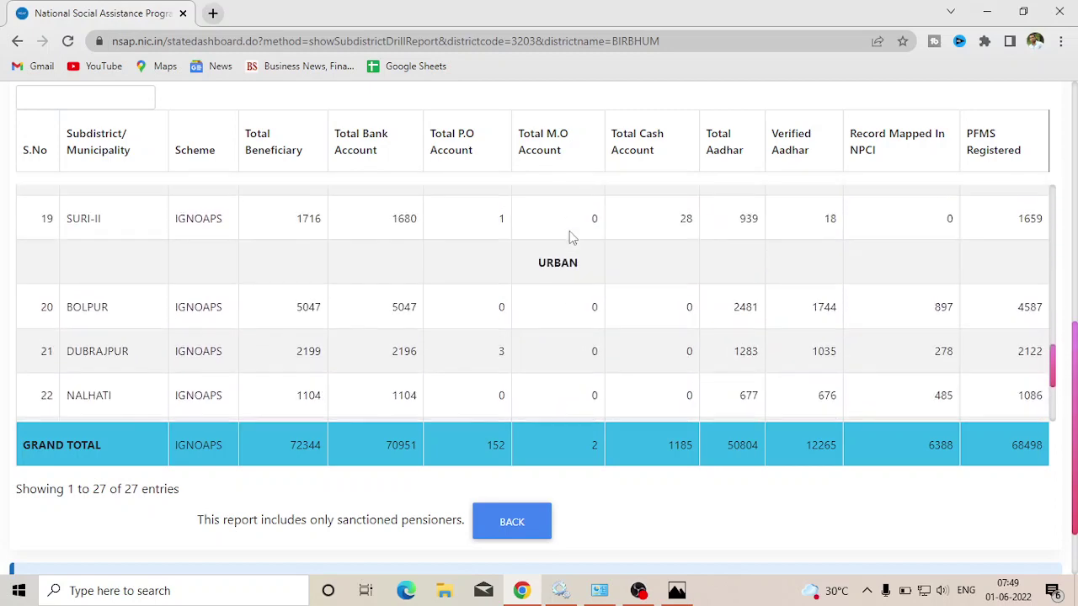
left_click_drag(540, 262, 588, 267)
left_click(587, 267)
scroll(99, 342, "down", 1)
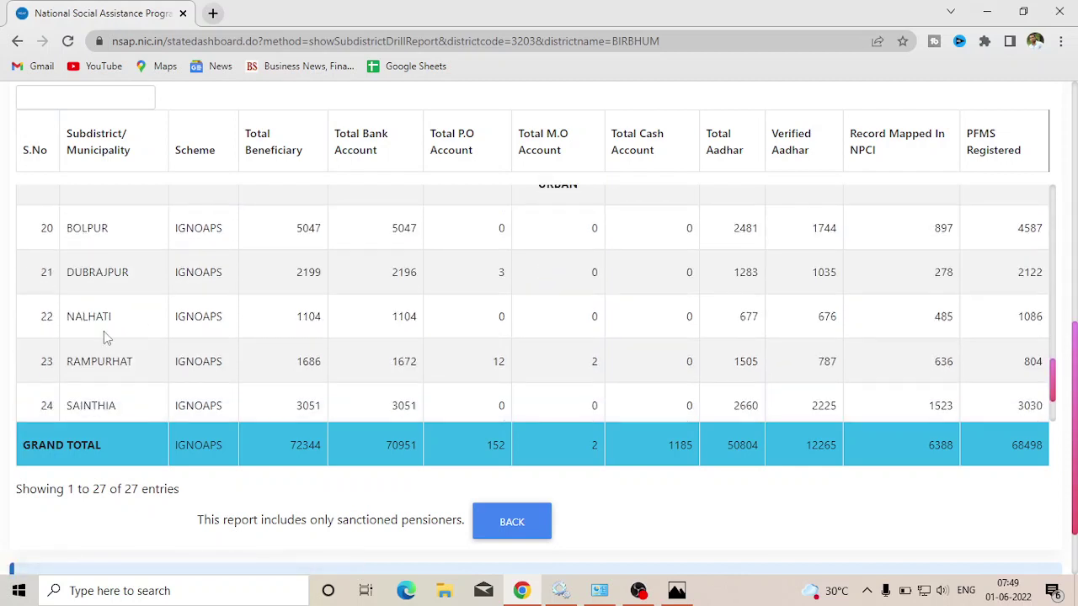
scroll(104, 368, "down", 1)
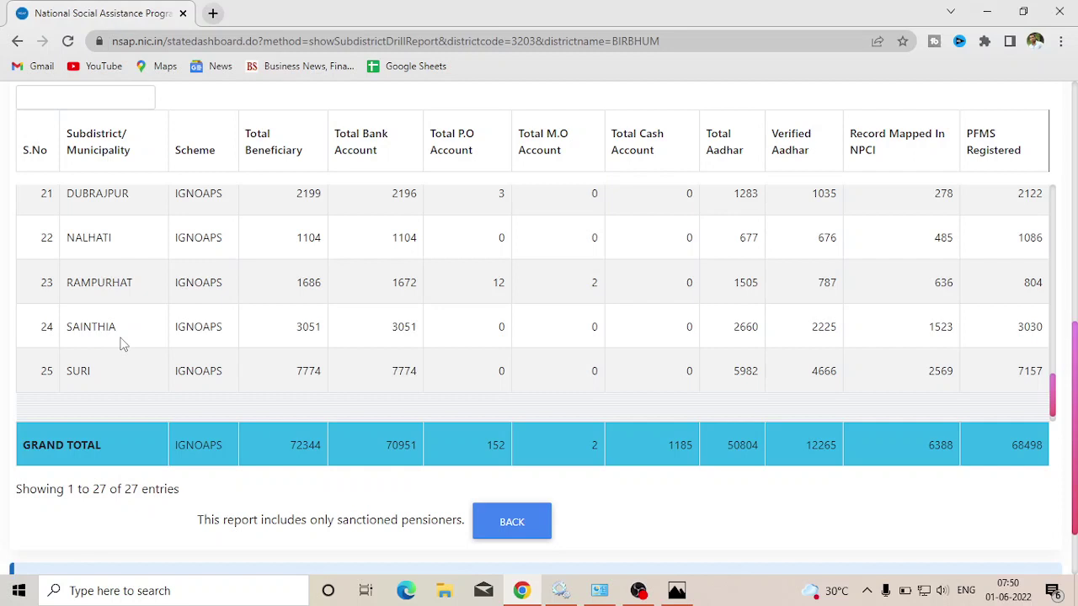
scroll(120, 345, "up", 1)
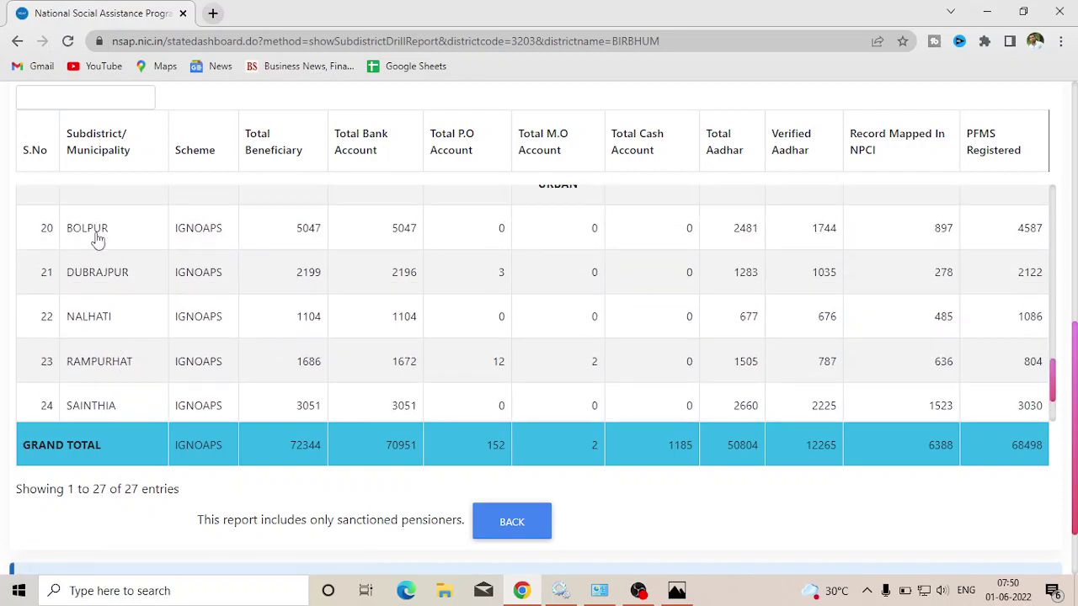
left_click(109, 371)
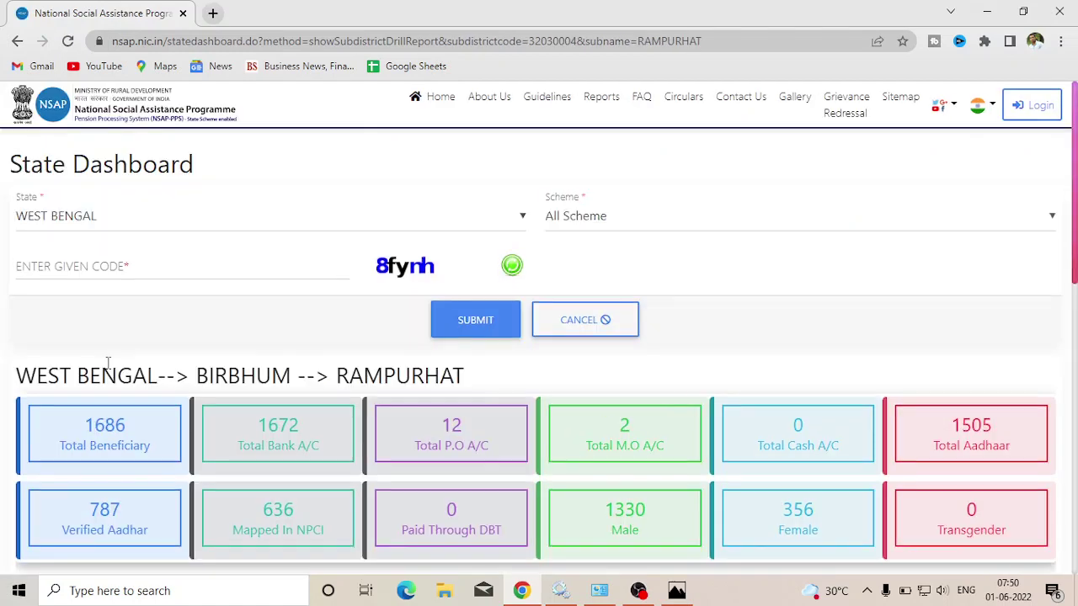
Sort the RAMPURHAT table by GramPanchayat/Ward and open the beneficiary list for ward 10.
scroll(788, 348, "down", 4)
scroll(977, 345, "down", 3)
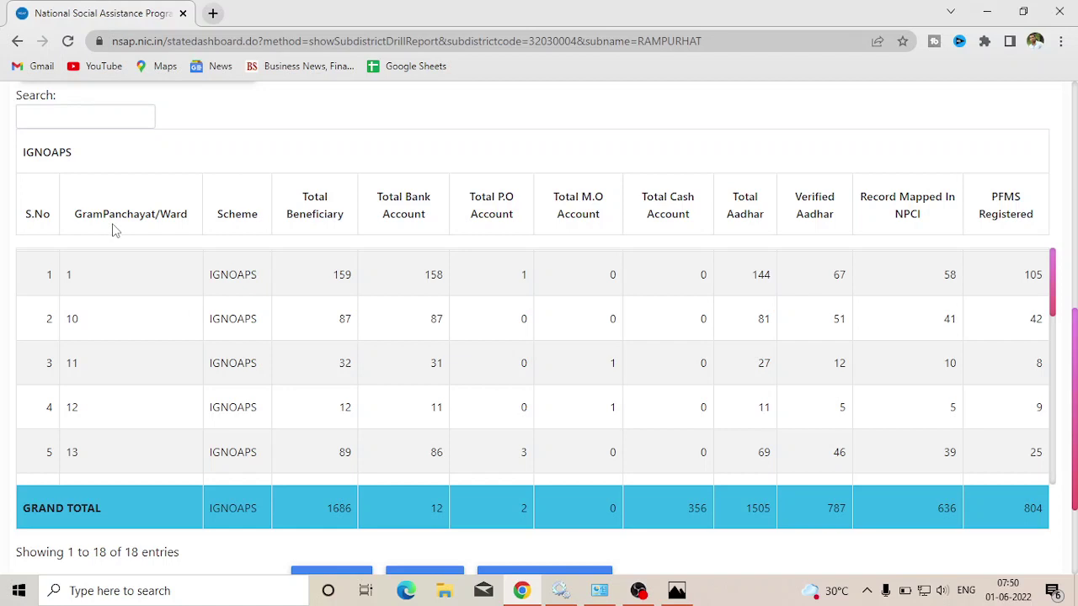
left_click(177, 216)
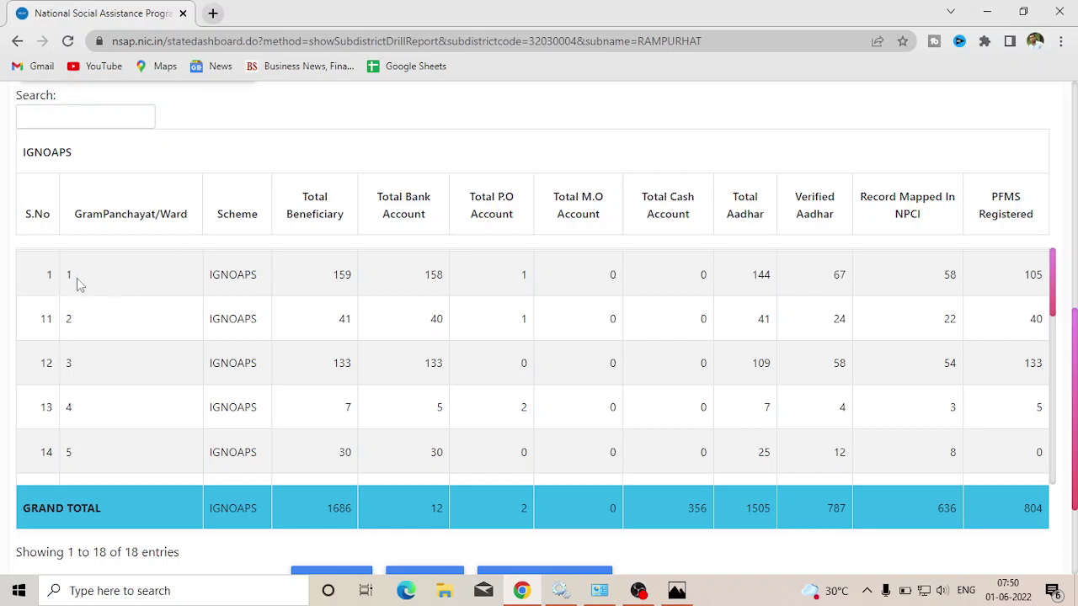
scroll(82, 354, "down", 7)
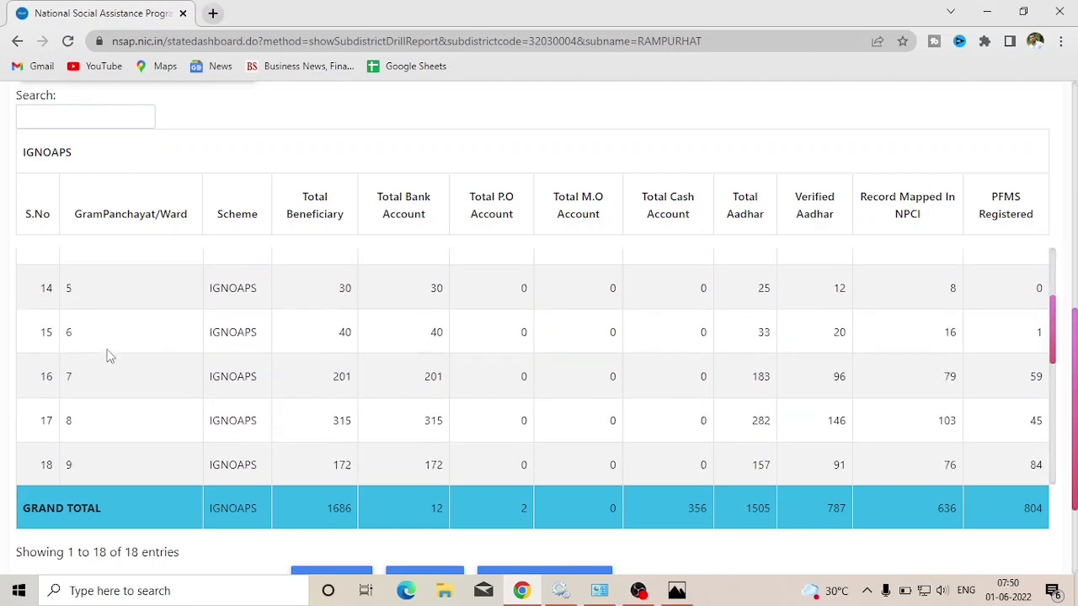
scroll(140, 440, "up", 5)
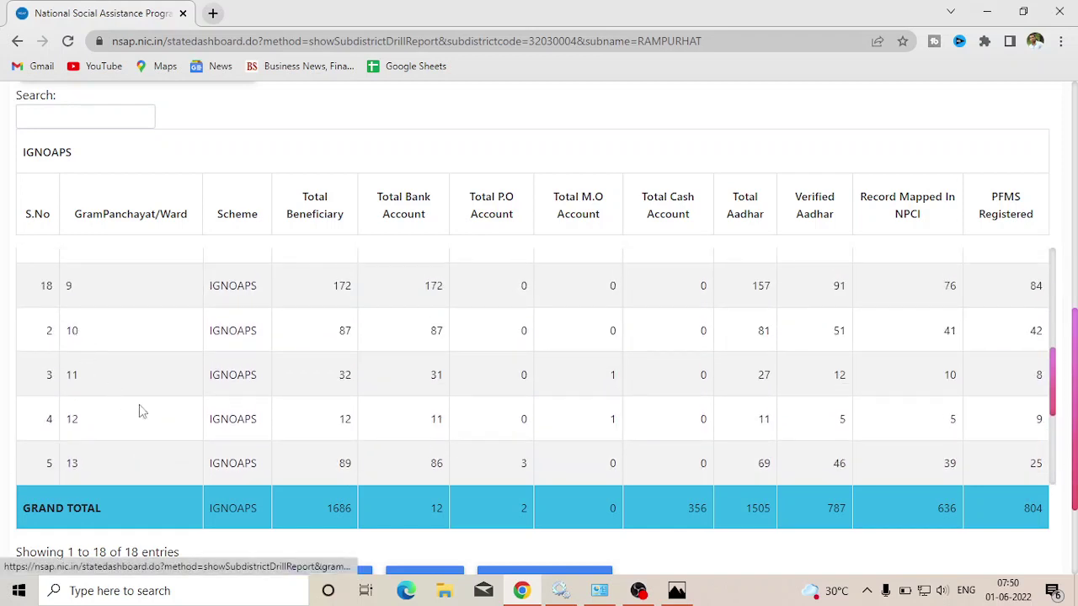
left_click(72, 334)
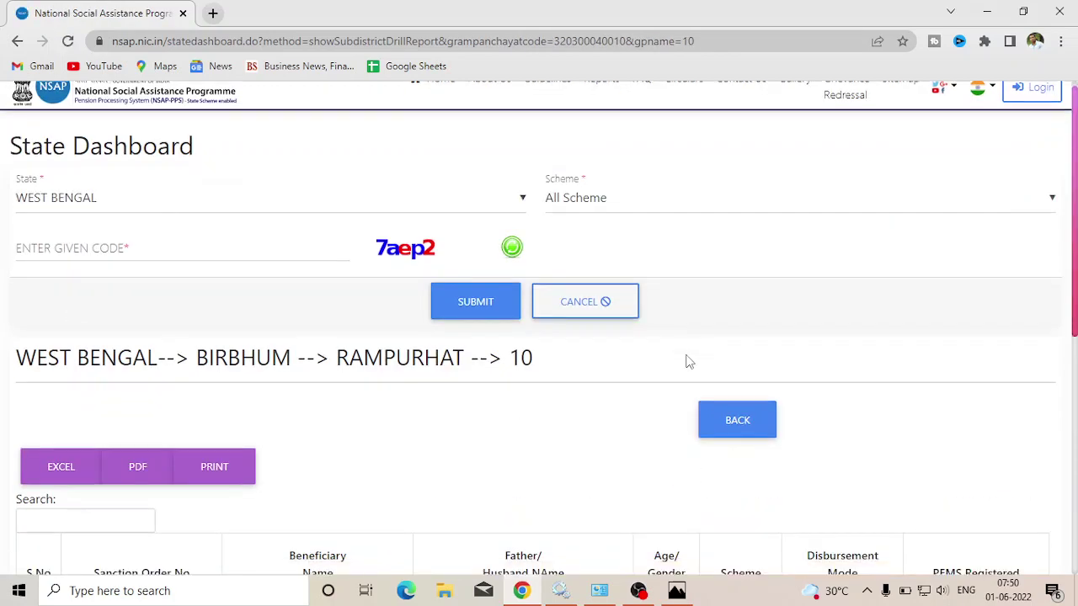
Examine the ward 10 beneficiary table, including sanction order, age/gender, scheme, disbursement mode and PFMS registration.
scroll(802, 364, "down", 3)
scroll(801, 364, "down", 3)
scroll(789, 453, "up", 3)
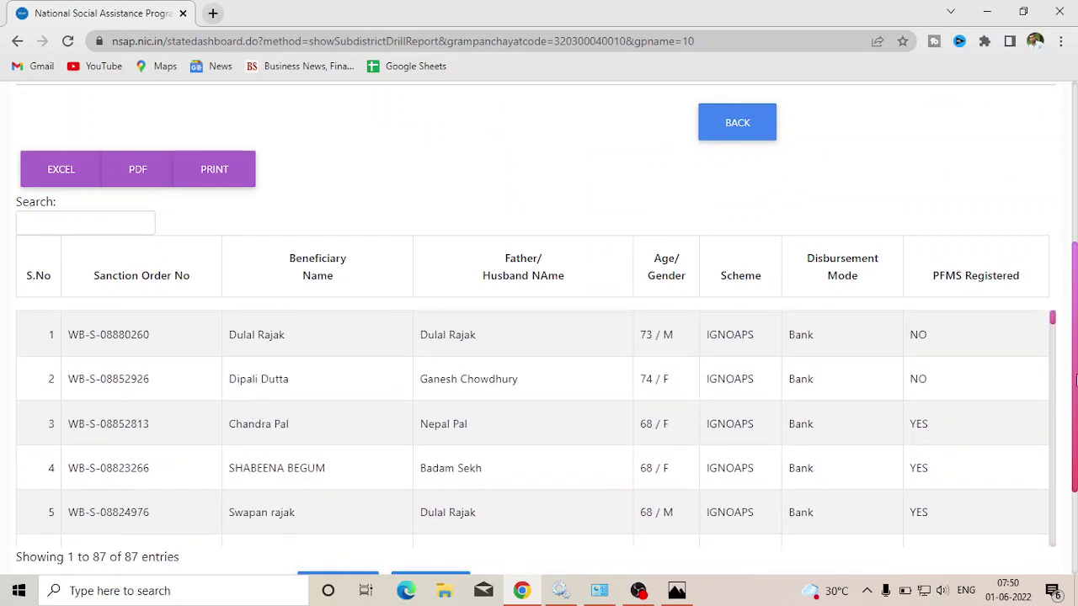
scroll(1075, 364, "down", 2)
scroll(926, 268, "down", 7)
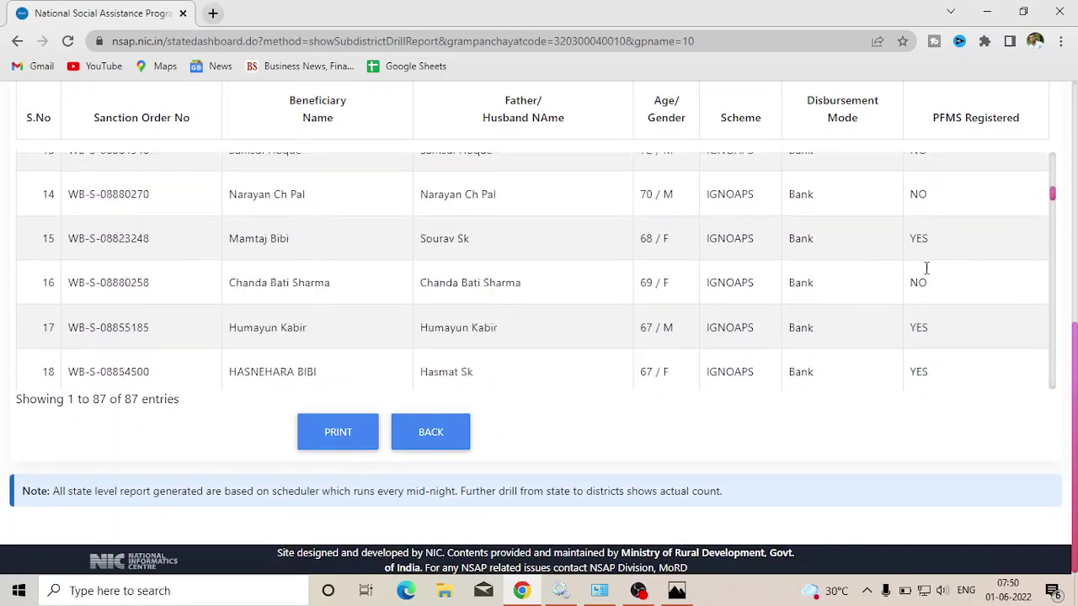
scroll(280, 335, "down", 10)
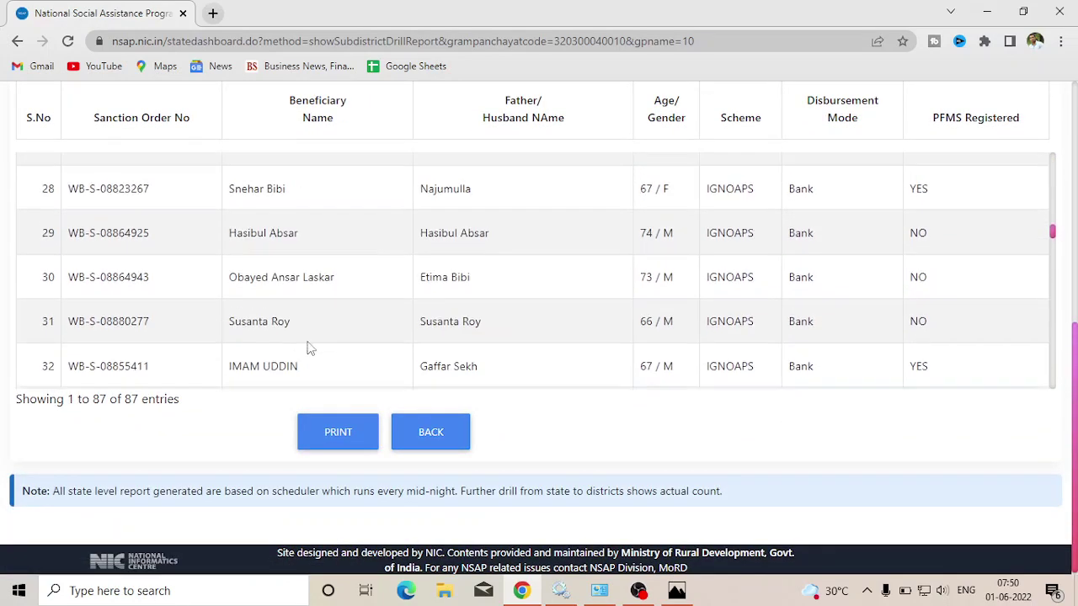
scroll(412, 364, "up", 2)
scroll(432, 368, "up", 15)
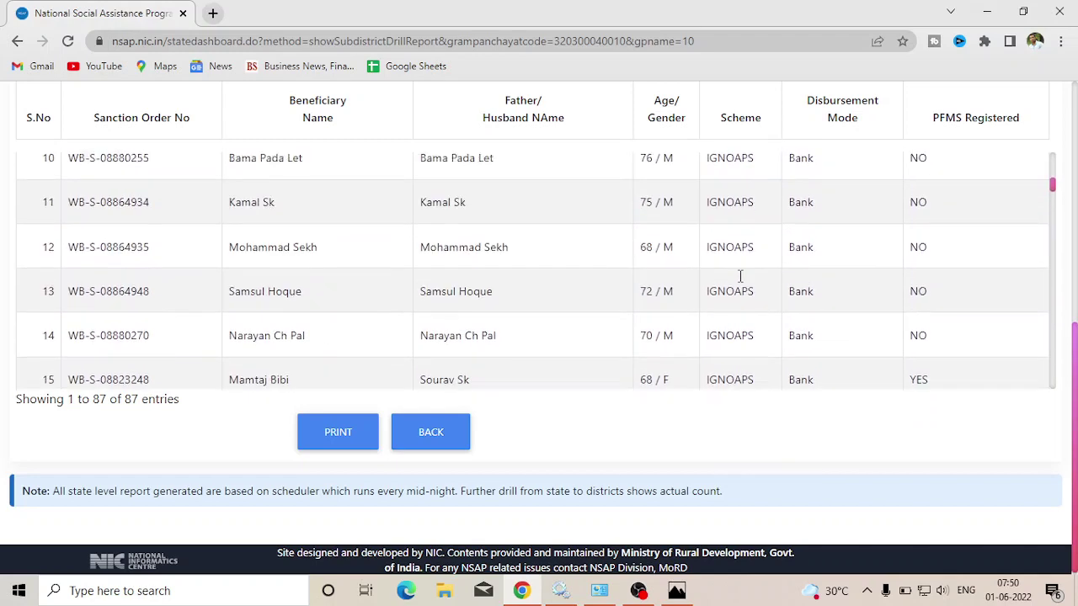
scroll(756, 275, "up", 4)
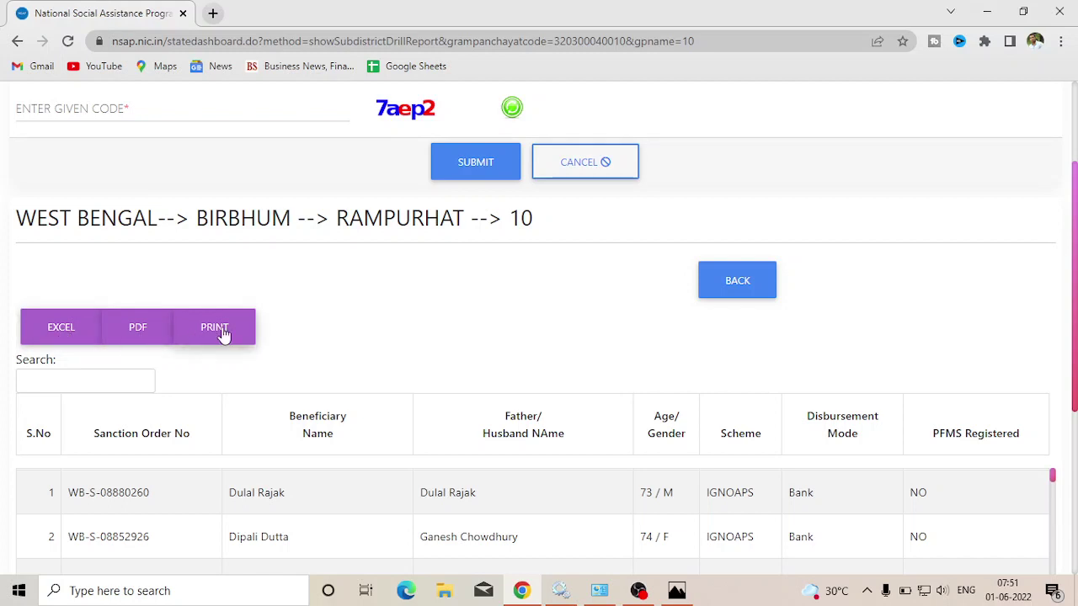
Export the ward 10 beneficiary list as both an Excel workbook and a PDF file.
left_click(147, 322)
left_click(69, 331)
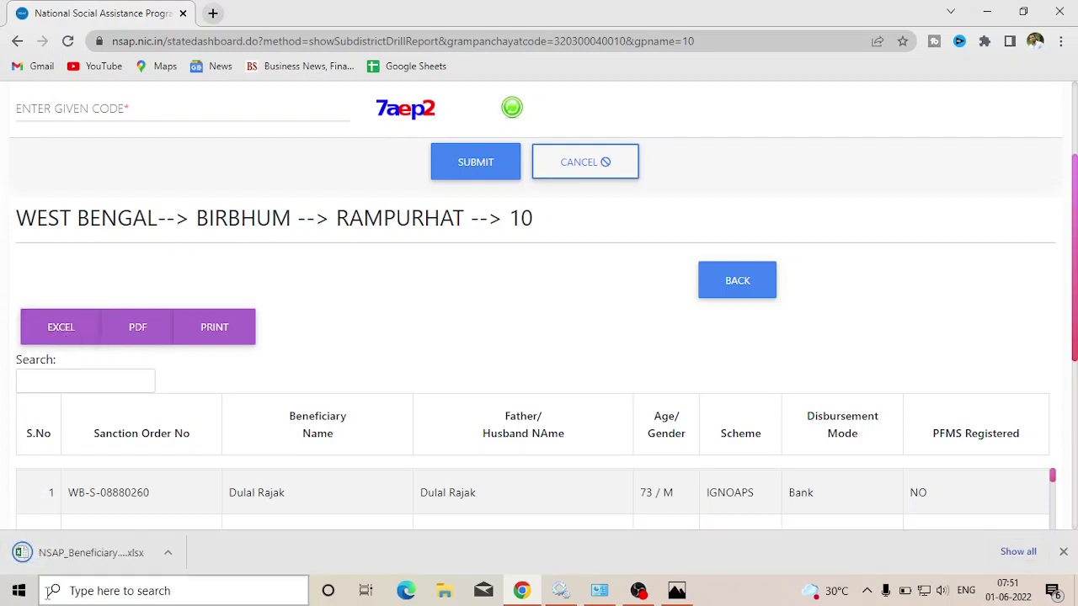
left_click(132, 333)
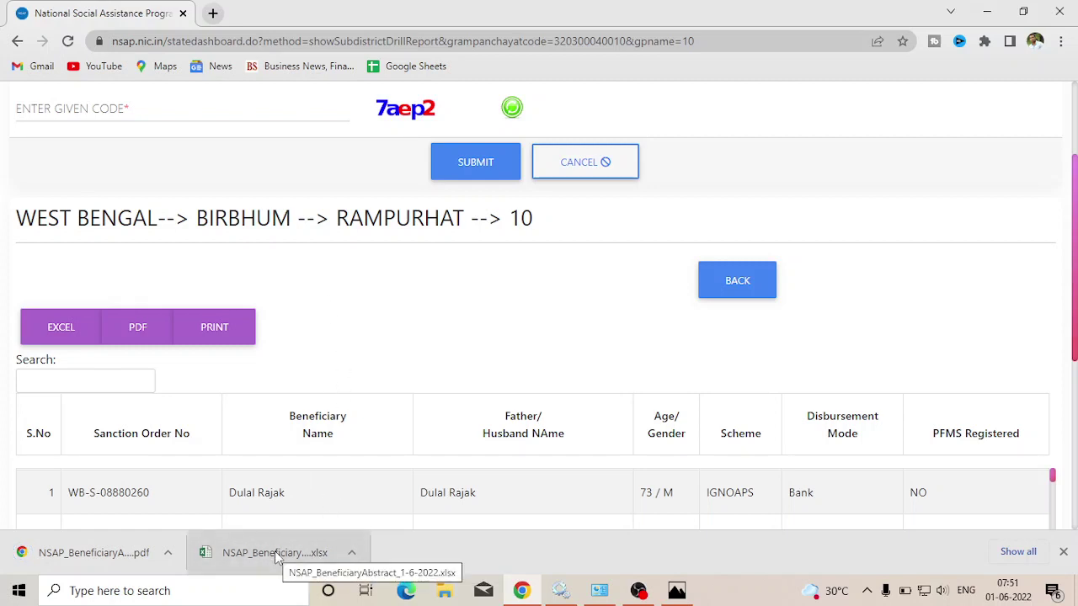
Open the downloaded NSAP_BeneficiaryAbstract_1-6-2022.xlsx in Excel and review its serial number, sanction order, beneficiary name and PFMS Registered columns.
left_click(256, 568)
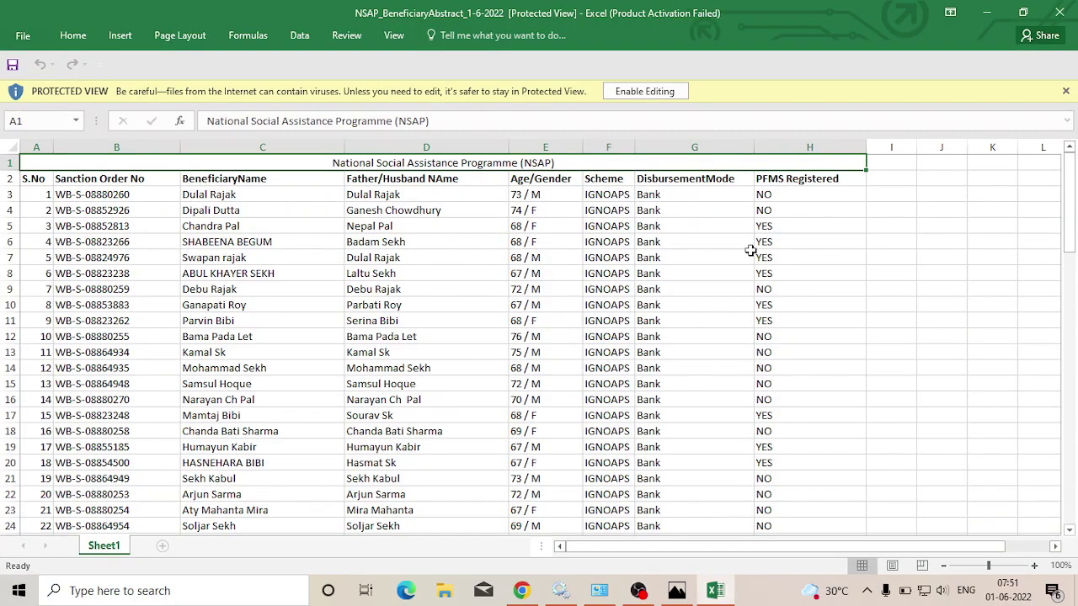
left_click(694, 447)
left_click_drag(42, 195, 51, 385)
left_click_drag(138, 195, 161, 341)
left_click_drag(308, 193, 314, 352)
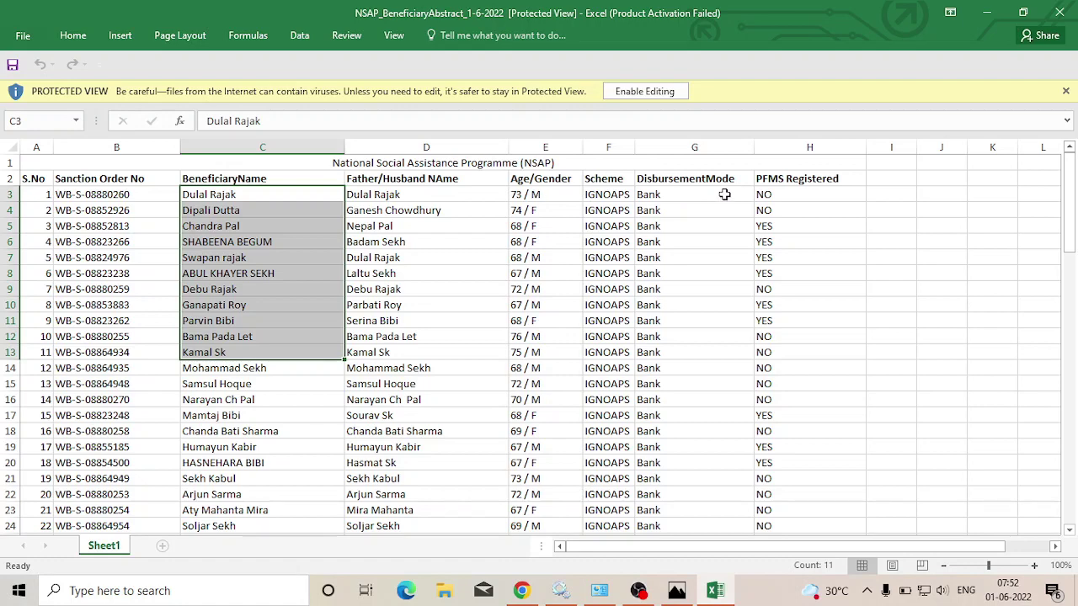
left_click_drag(811, 195, 808, 368)
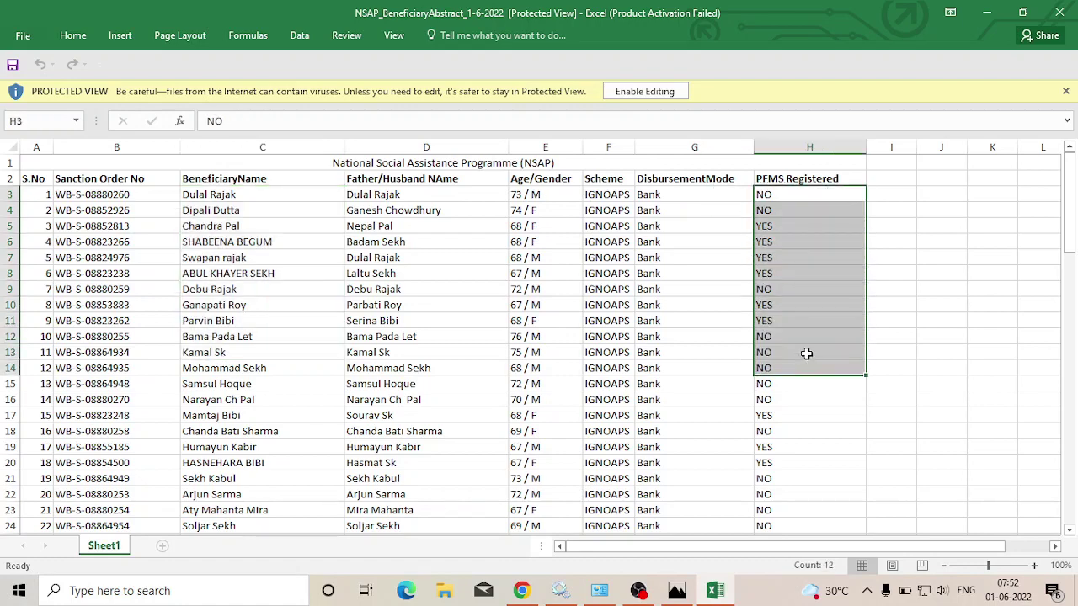
left_click(945, 286)
left_click_drag(269, 179, 286, 531)
scroll(551, 370, "up", 1)
left_click(881, 288)
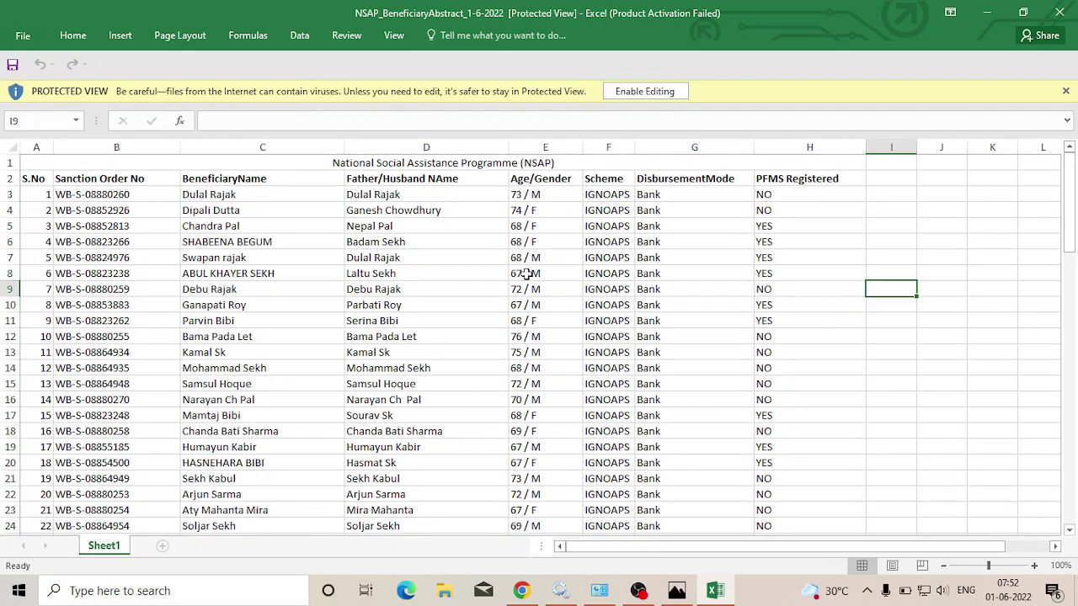
Search the BeneficiaryName column of the workbook for a beneficiary's first name.
left_click(266, 149)
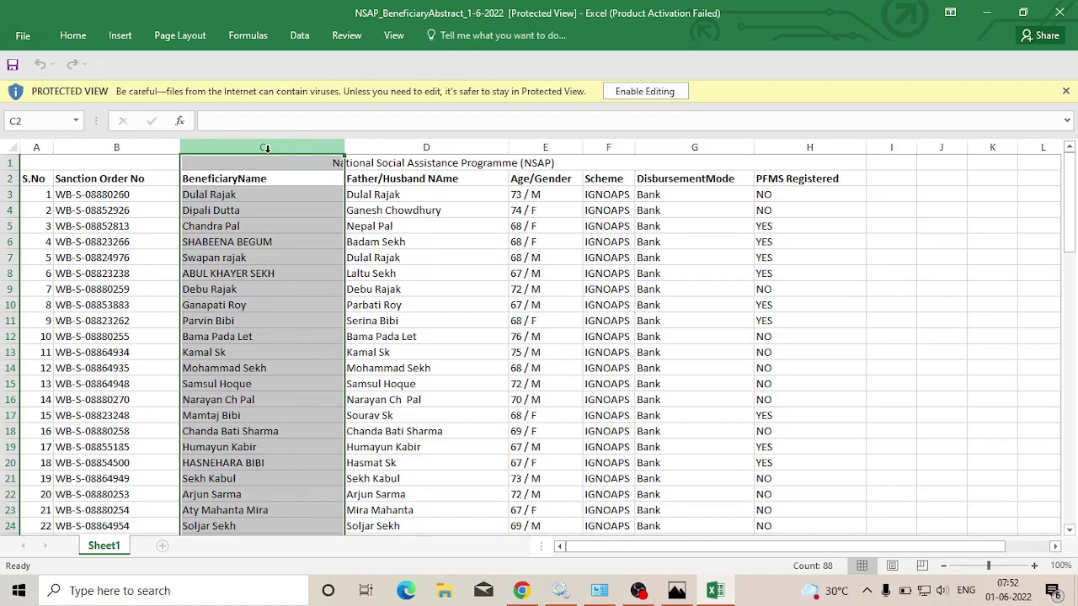
key("ctrl+f")
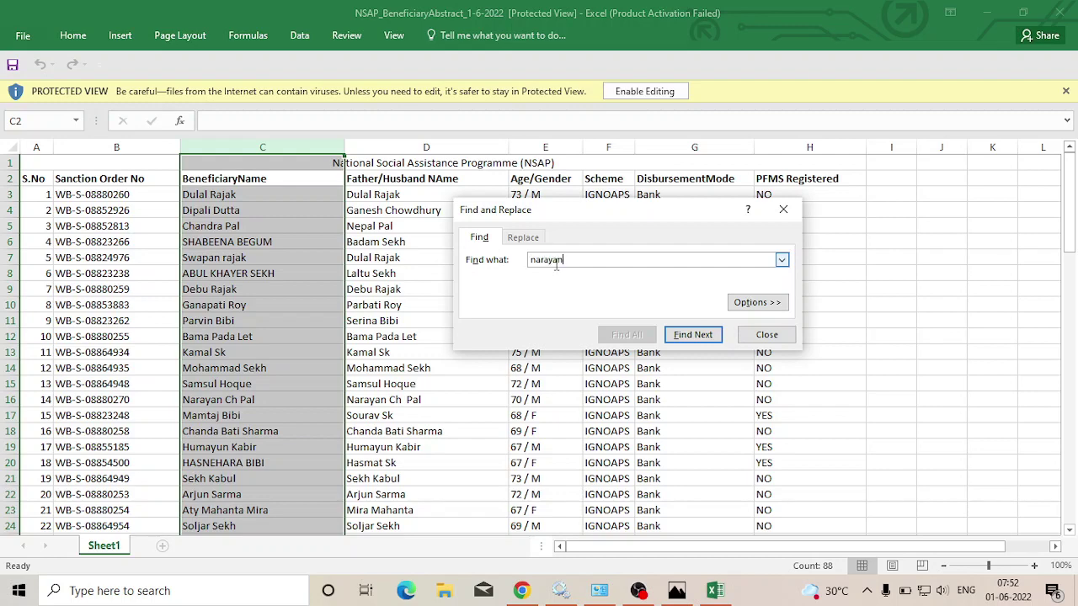
left_click(703, 335)
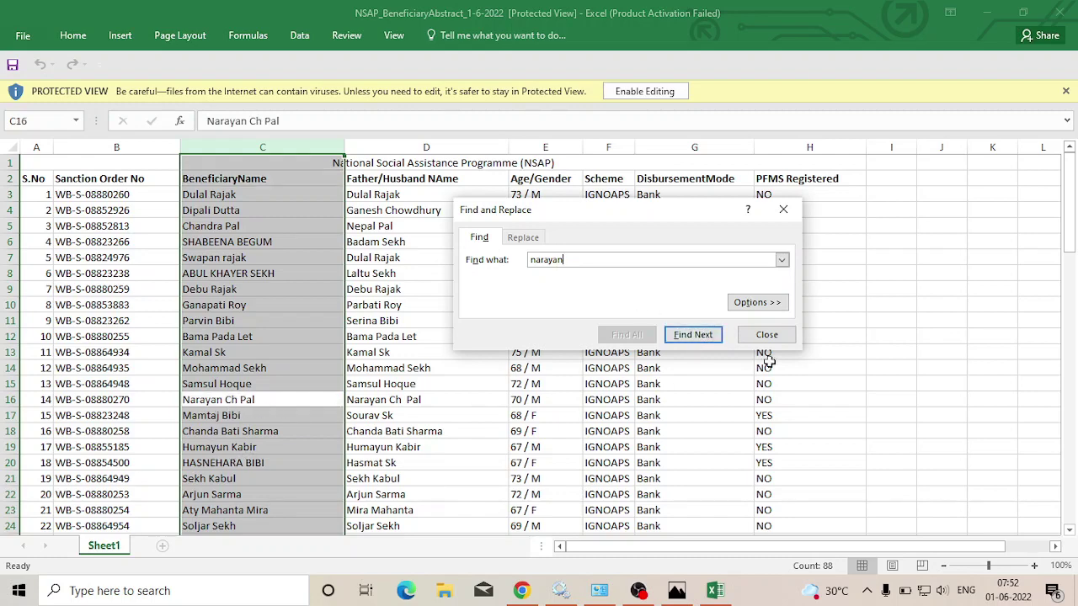
left_click(745, 339)
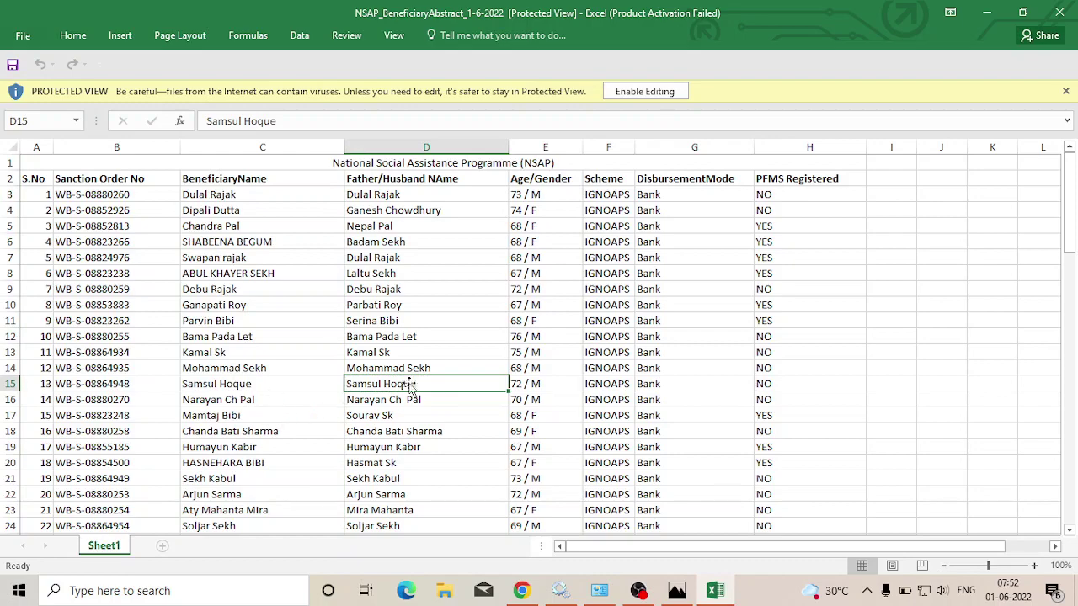
Look through the remaining beneficiary rows to the end of the sheet and close the workbook.
scroll(331, 348, "down", 7)
scroll(331, 348, "down", 19)
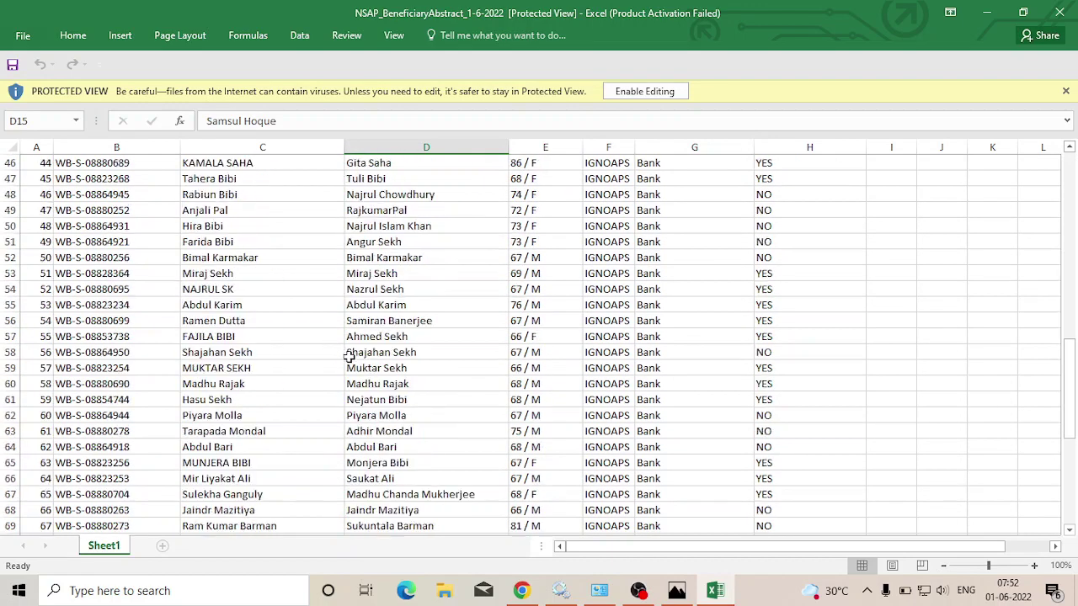
scroll(341, 335, "up", 4)
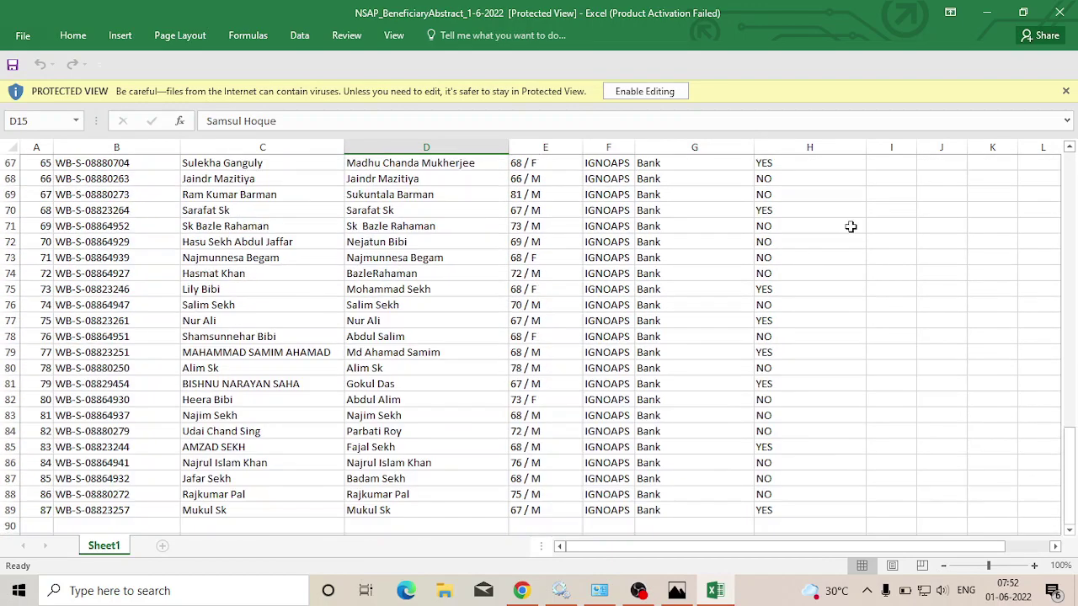
left_click(1059, 11)
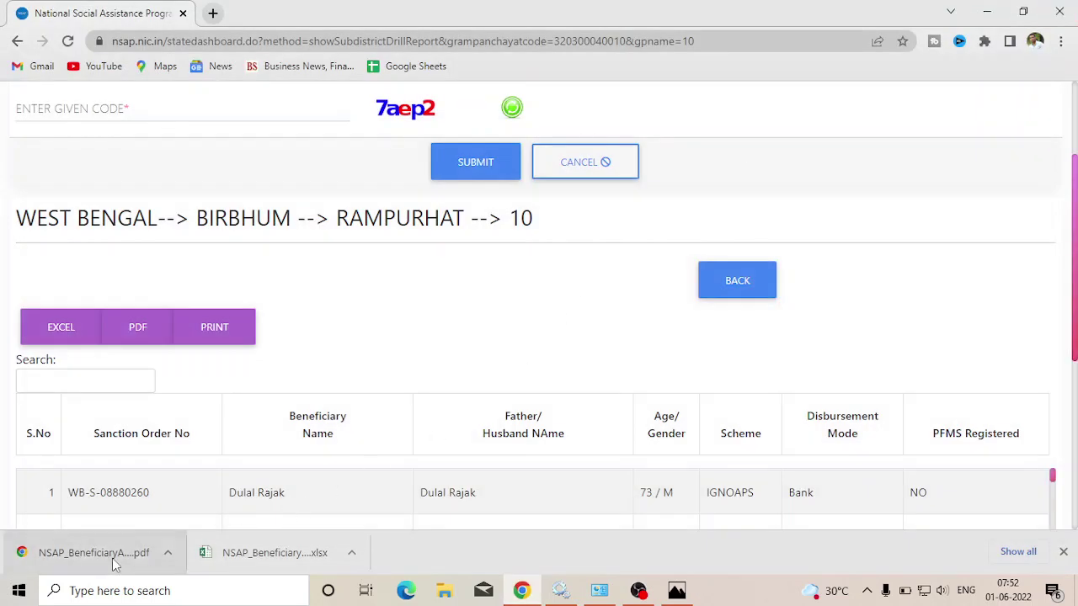
Open the downloaded beneficiary PDF in Chrome and search it for a beneficiary's first name, checking each match and its row details.
left_click(113, 558)
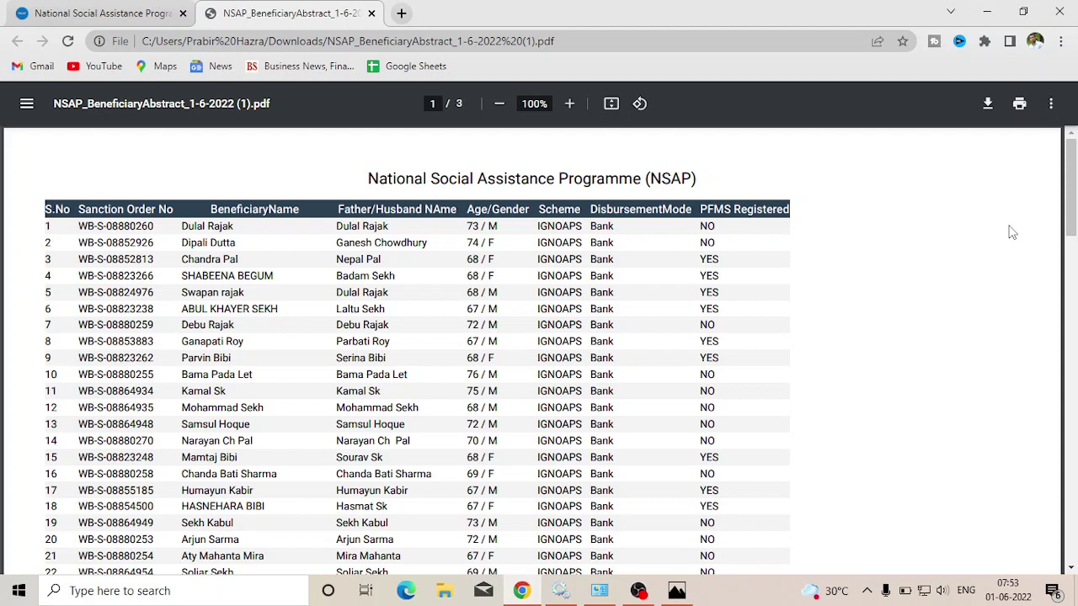
key("ctrl+f")
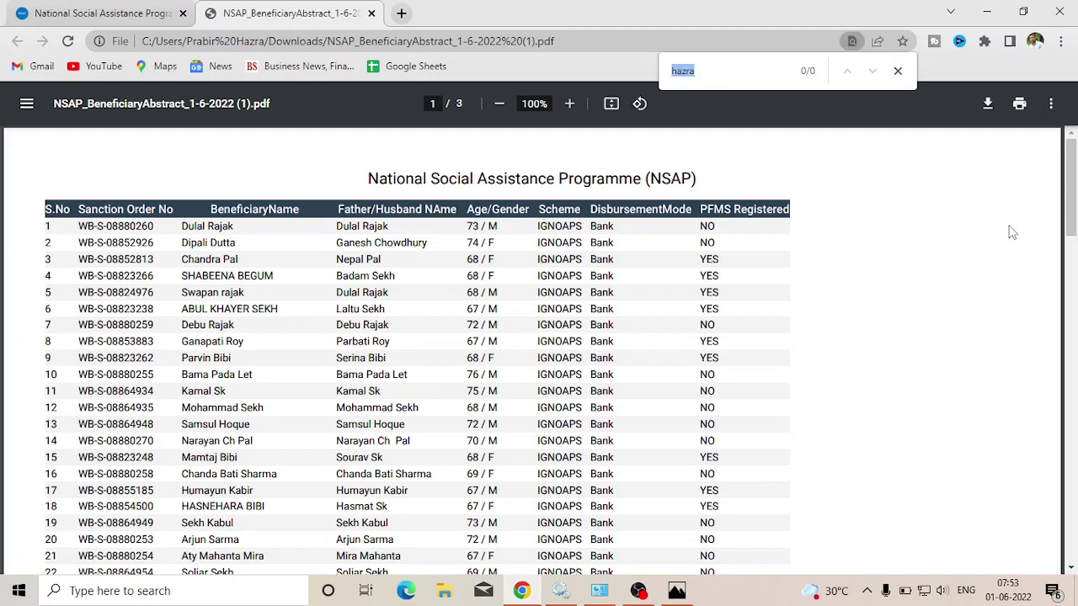
key("BackSpace")
type("Narayan")
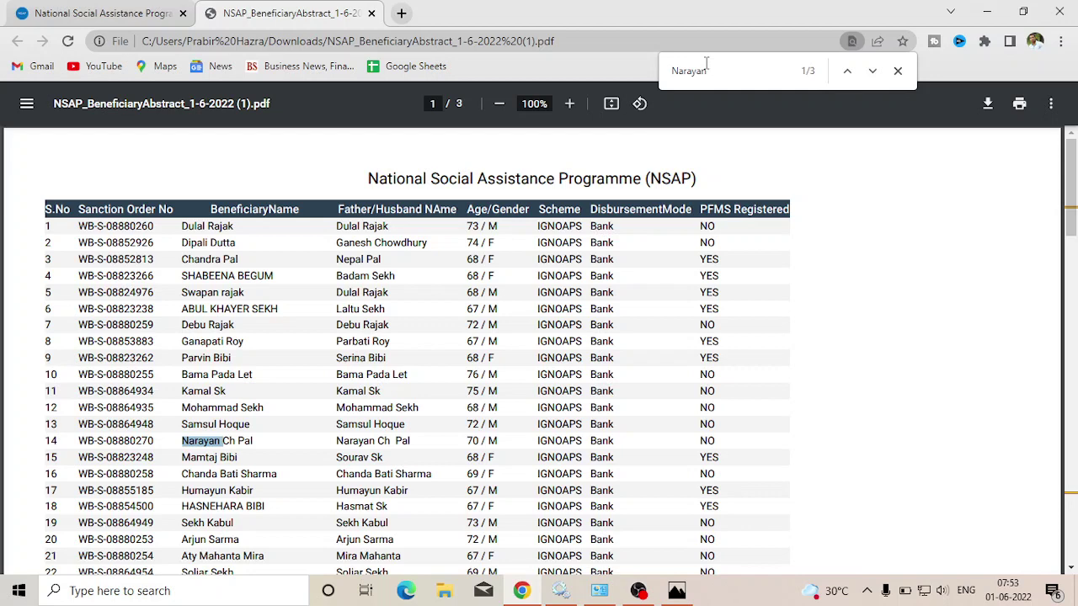
left_click(873, 71)
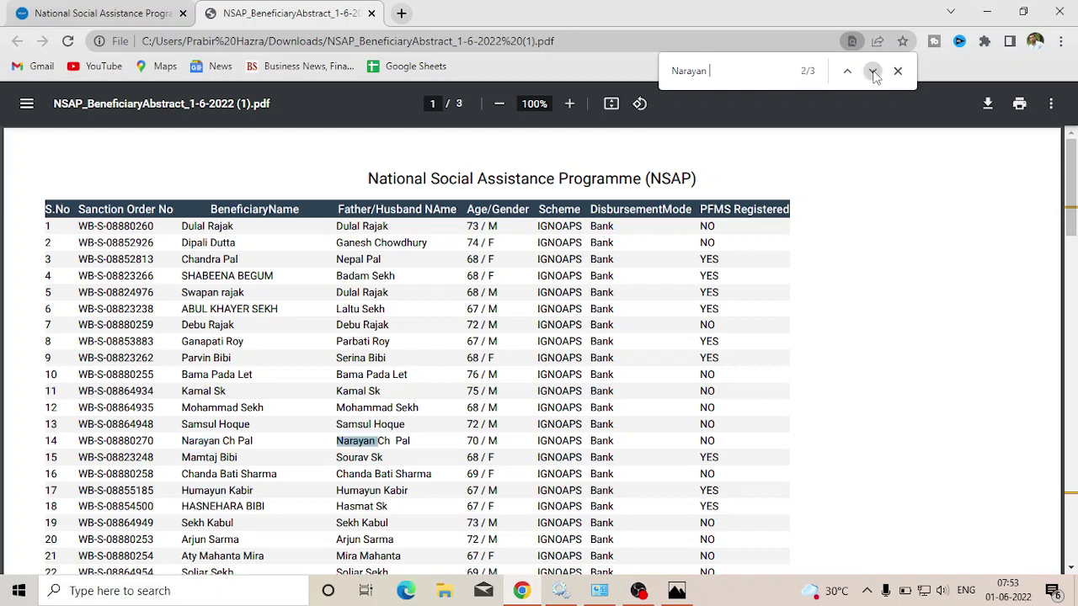
left_click(873, 71)
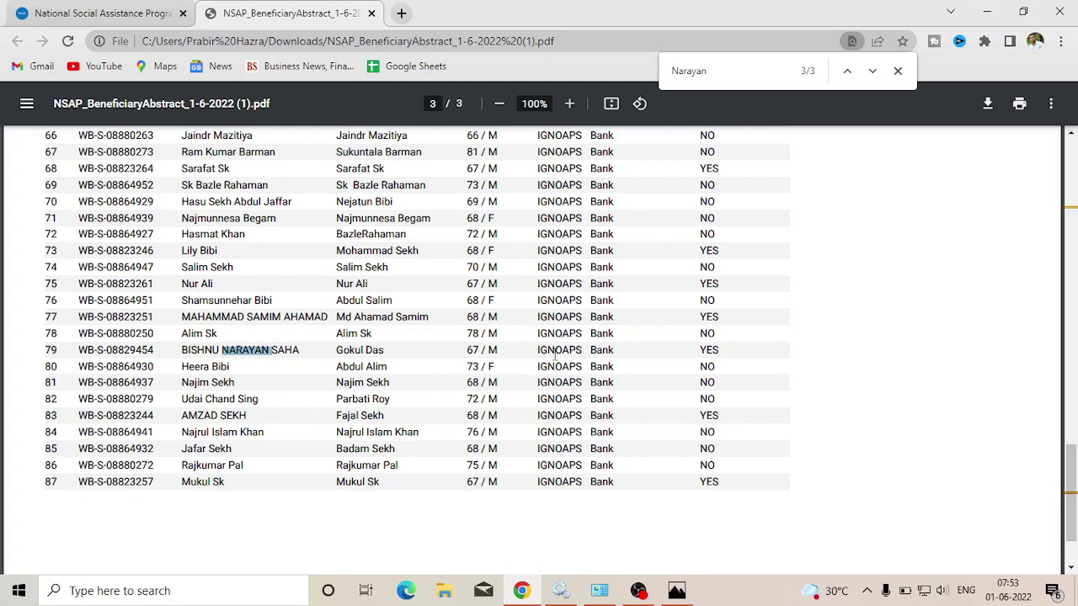
left_click_drag(590, 354, 611, 353)
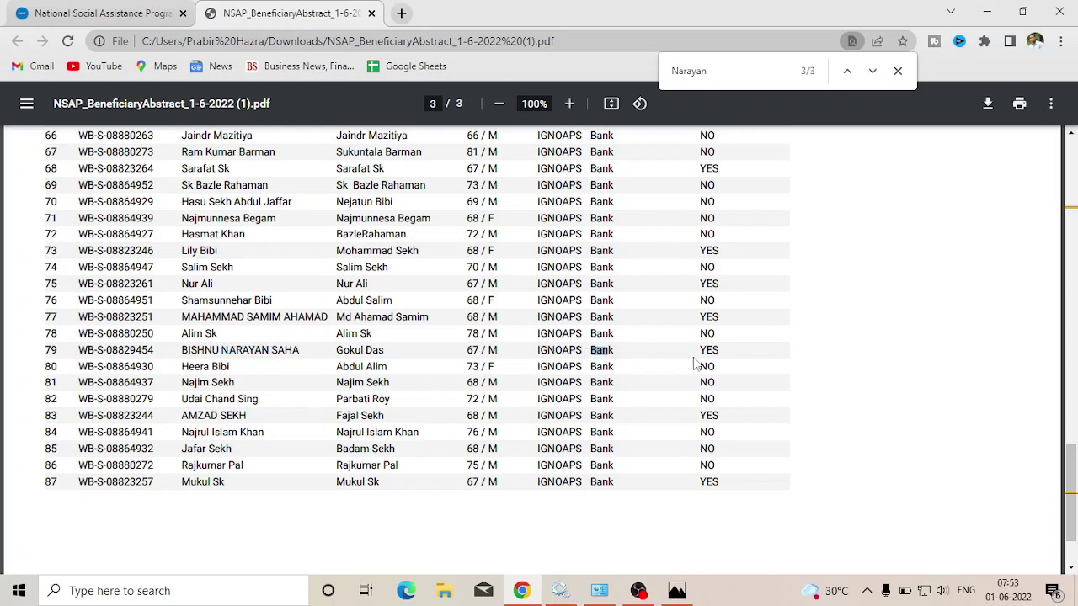
scroll(744, 370, "up", 3)
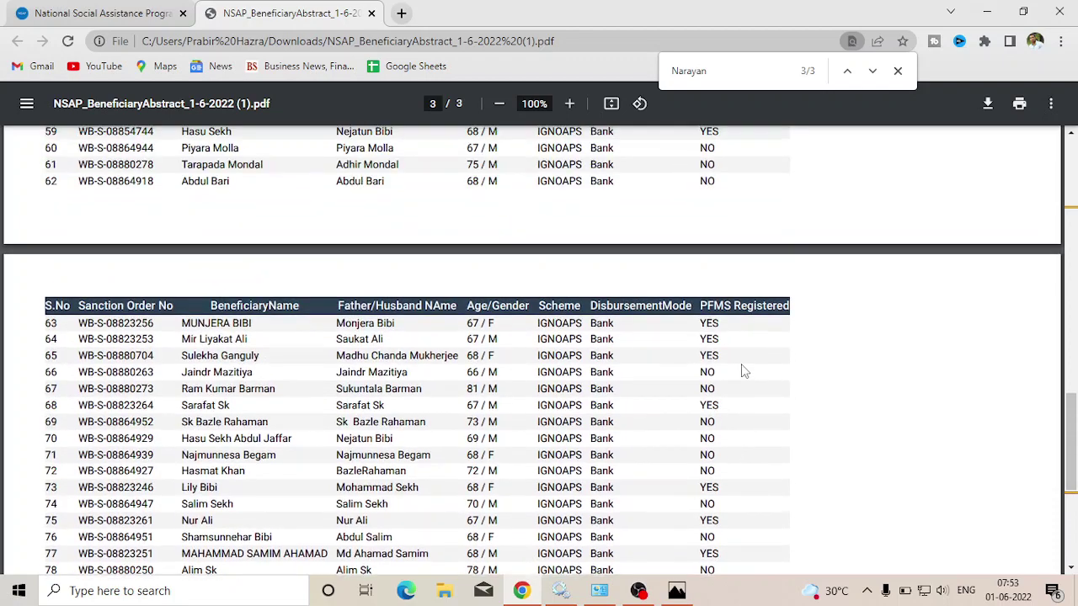
left_click(898, 71)
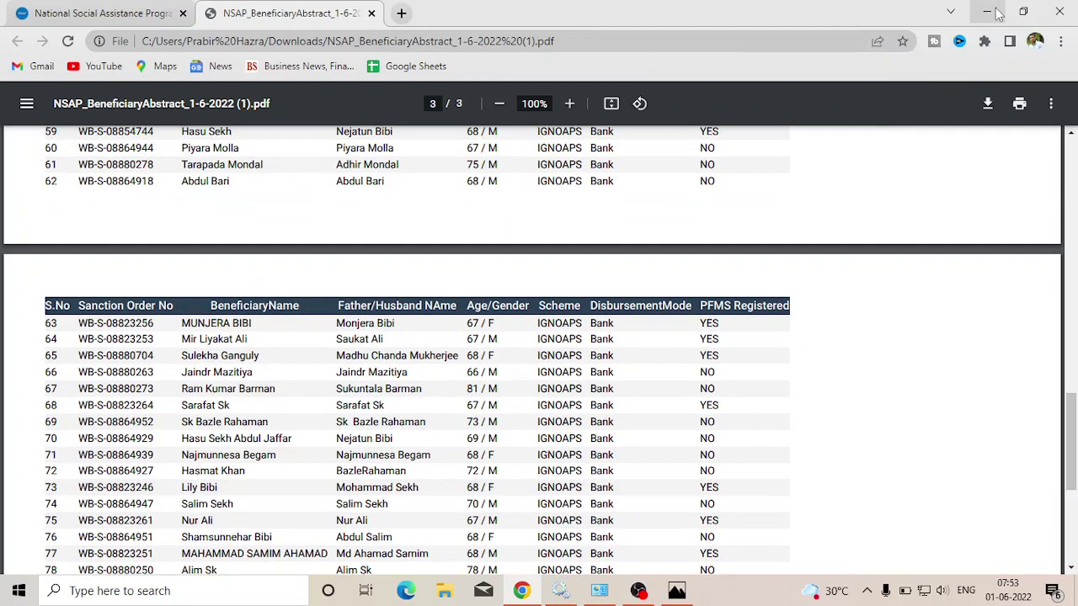
left_click(996, 12)
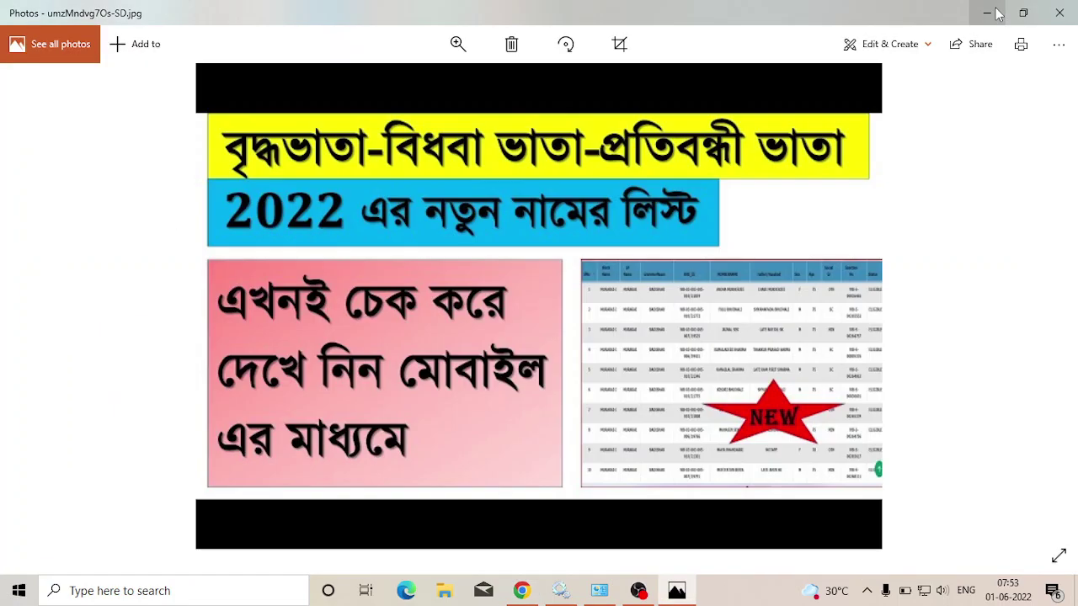
left_click(521, 592)
scroll(463, 347, "up", 3)
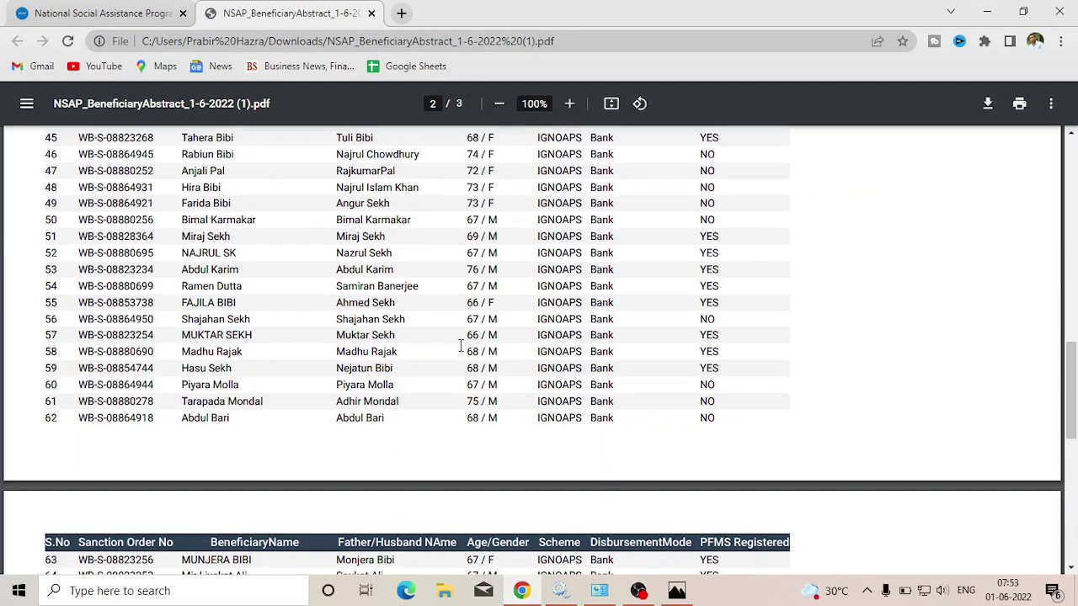
Return to the State Dashboard page and go back from the ward 10 list to the RAMPURHAT report.
left_click(106, 10)
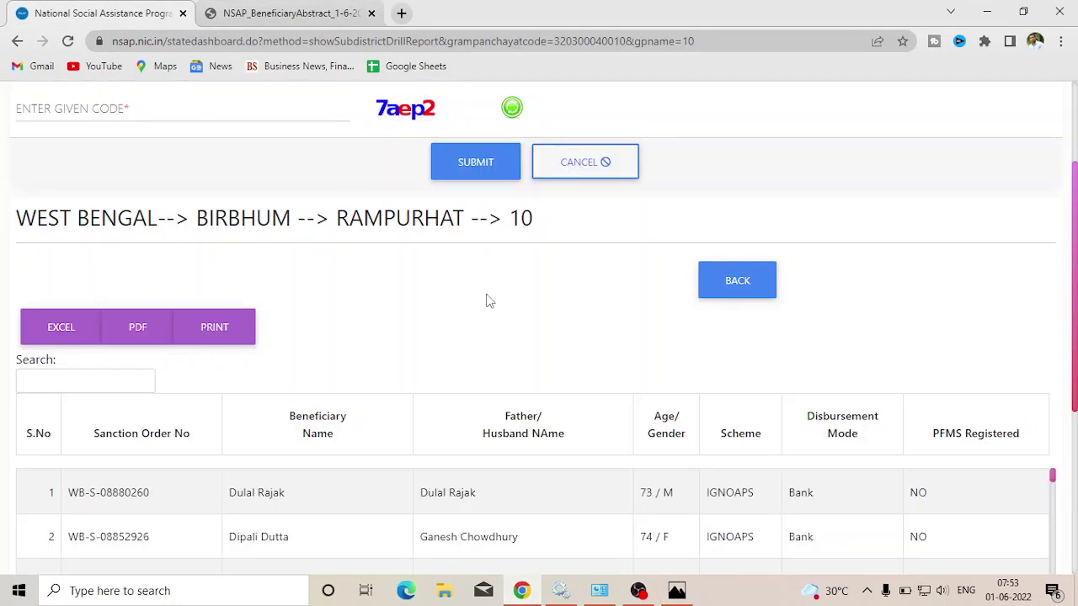
scroll(488, 301, "up", 2)
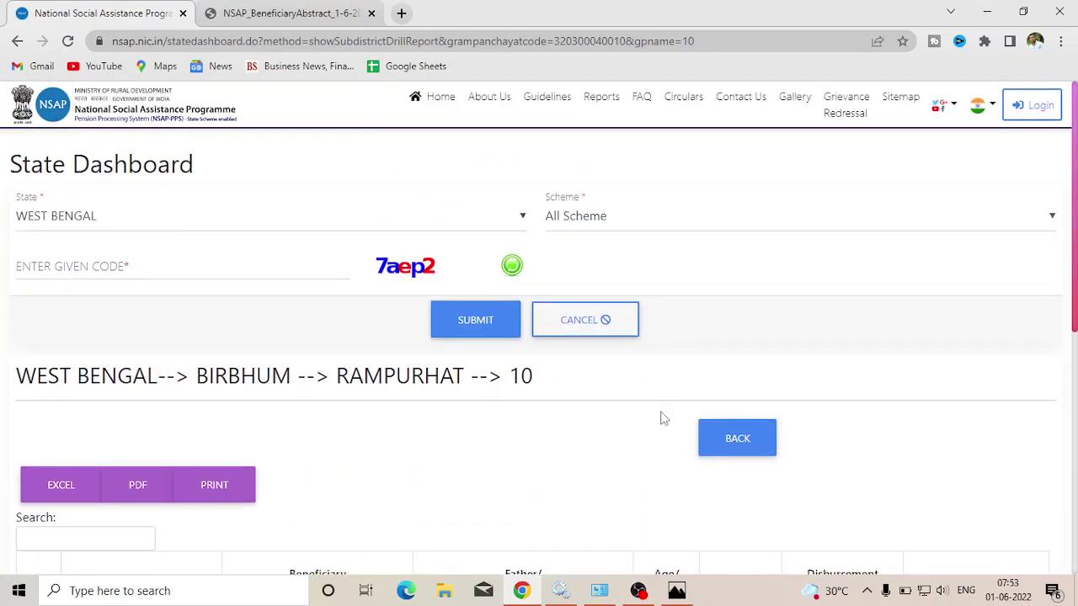
left_click(737, 439)
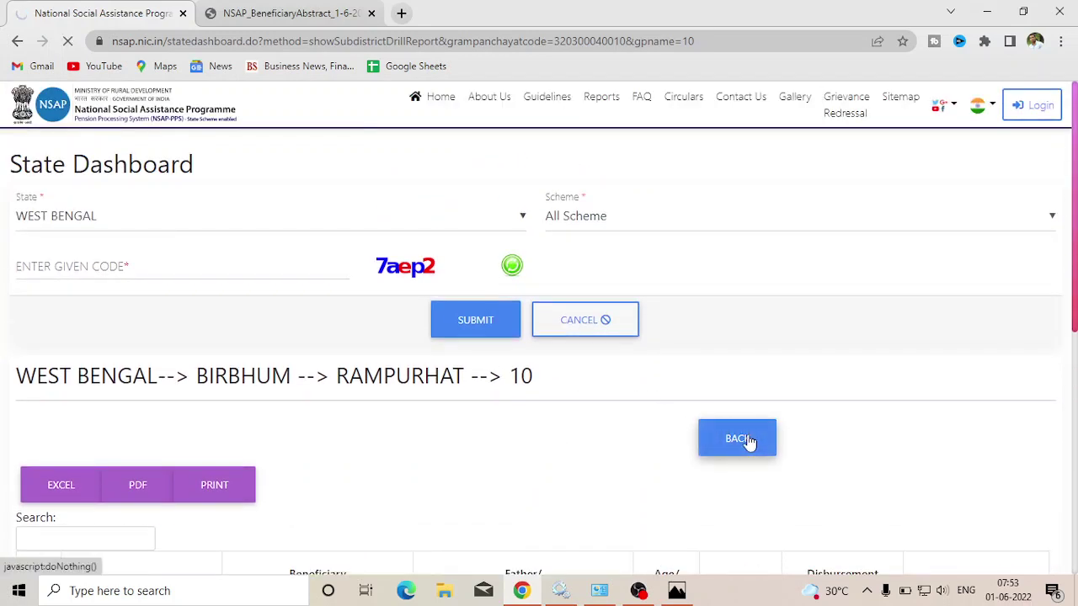